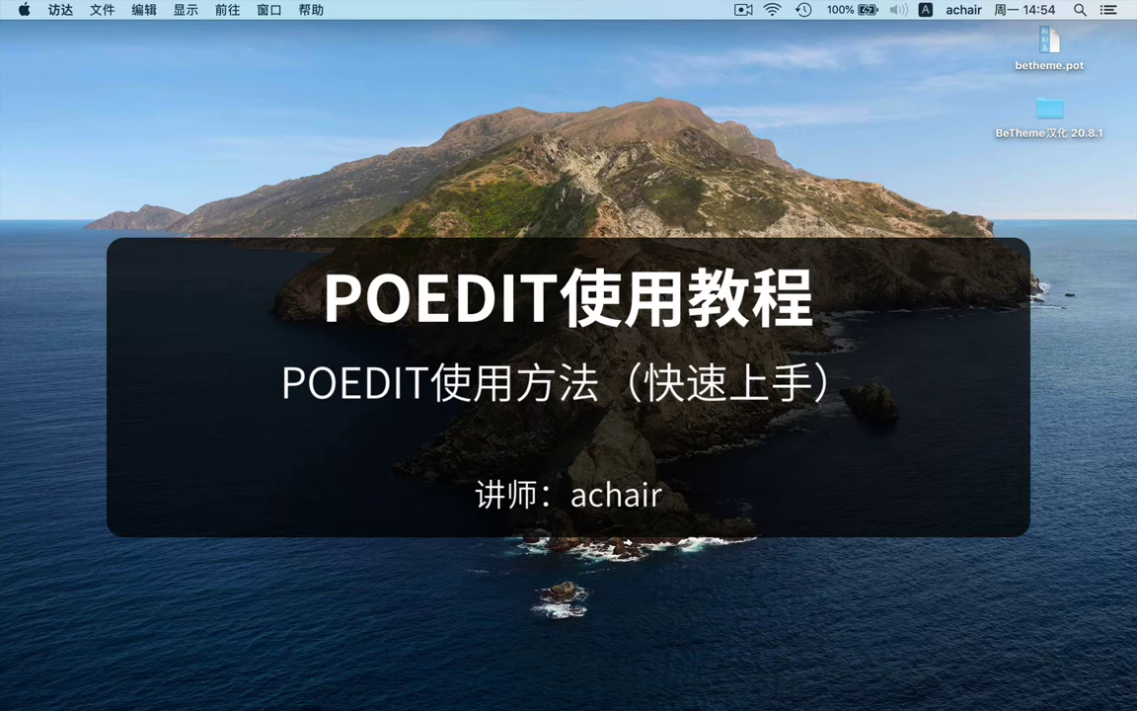
# Open zh_CN.po from the BeTheme汉化 20.8.1 desktop folder in Poedit.
pyautogui.moveTo(8, 322)
pyautogui.click(1058, 116)
pyautogui.click(1050, 69)
pyautogui.click(1050, 111)
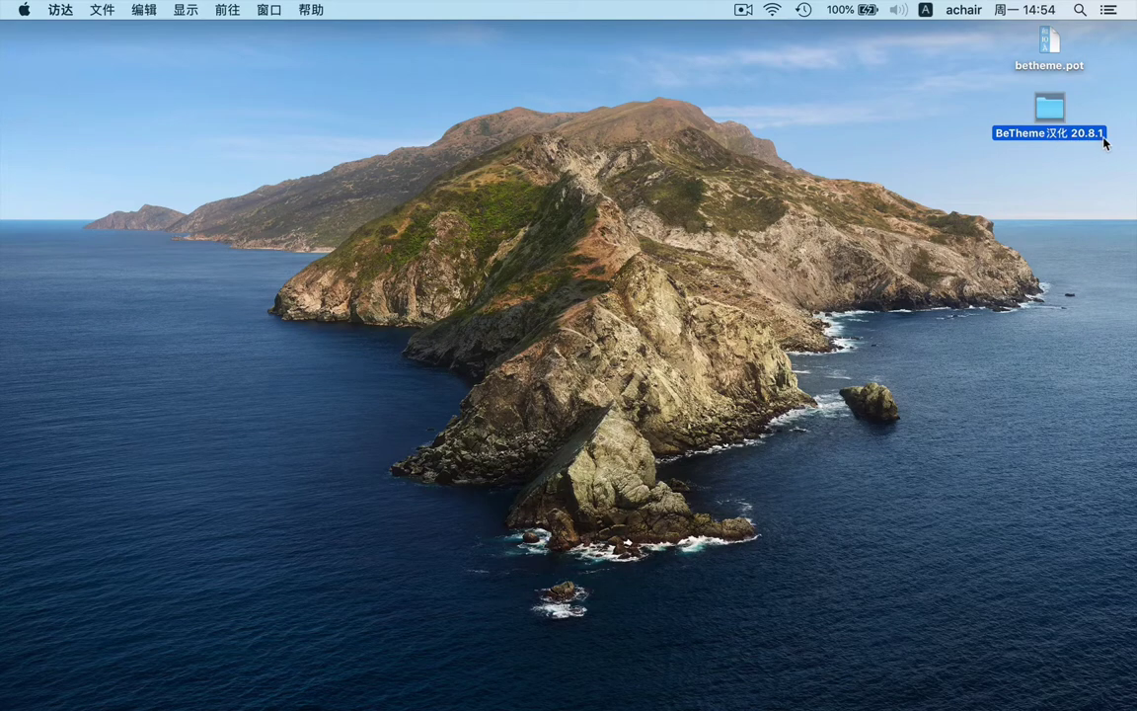
pyautogui.doubleClick(1045, 120)
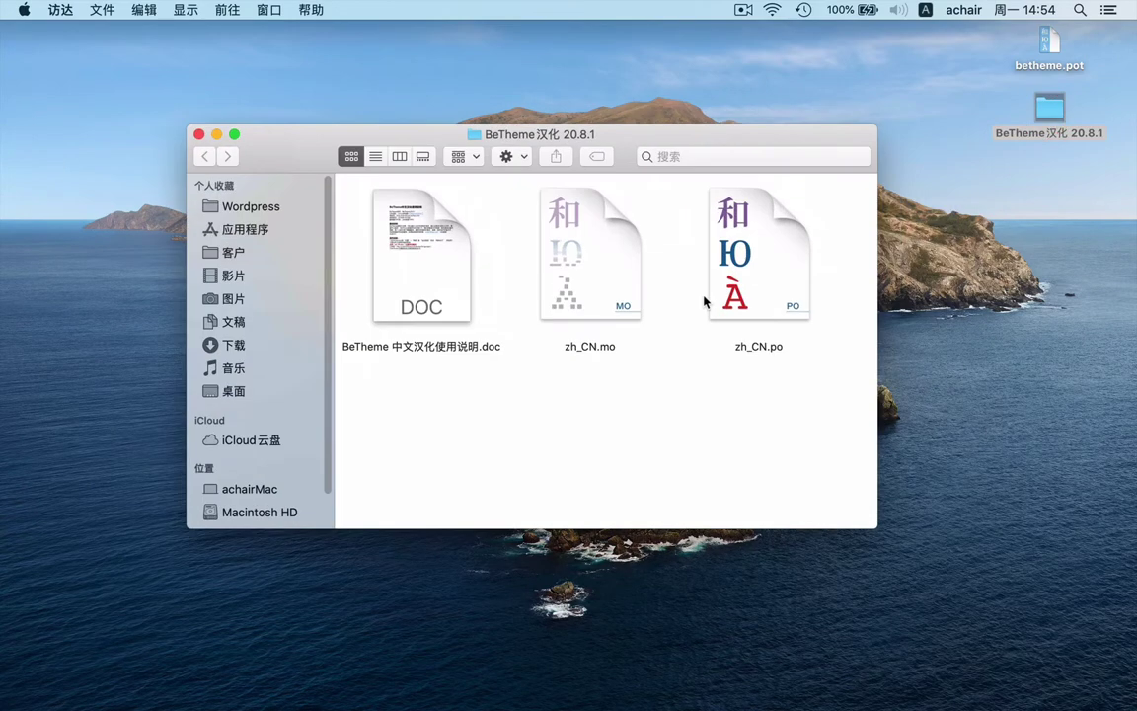
pyautogui.click(738, 251)
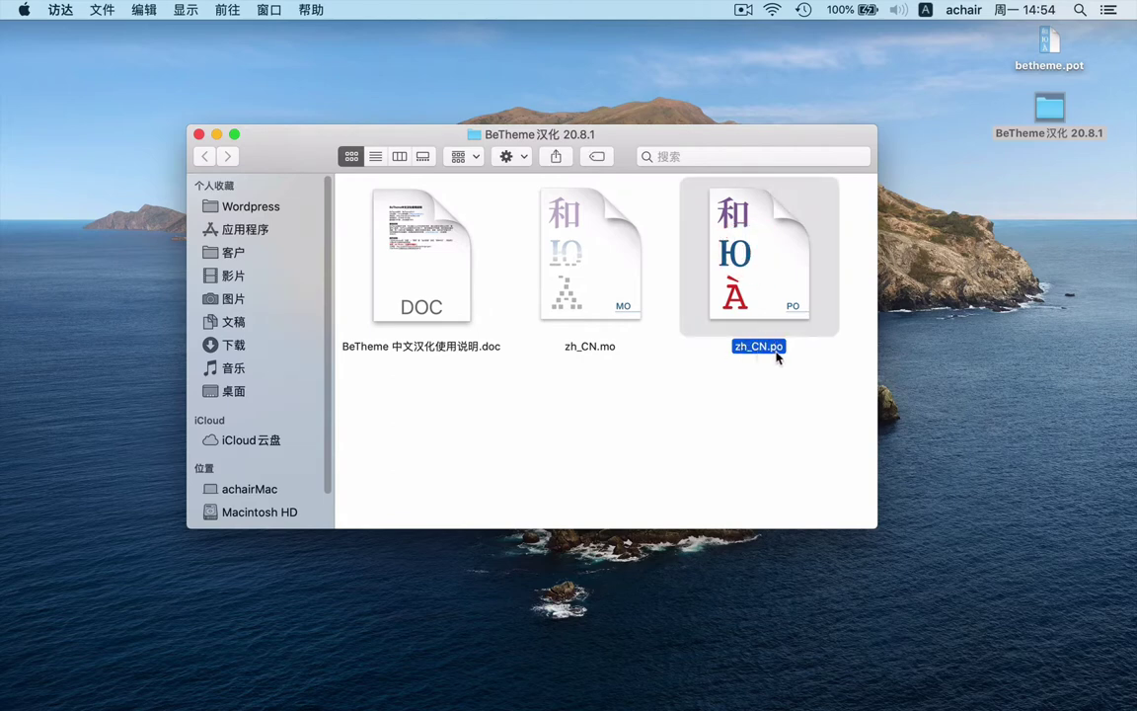
pyautogui.click(777, 310)
pyautogui.doubleClick(777, 310)
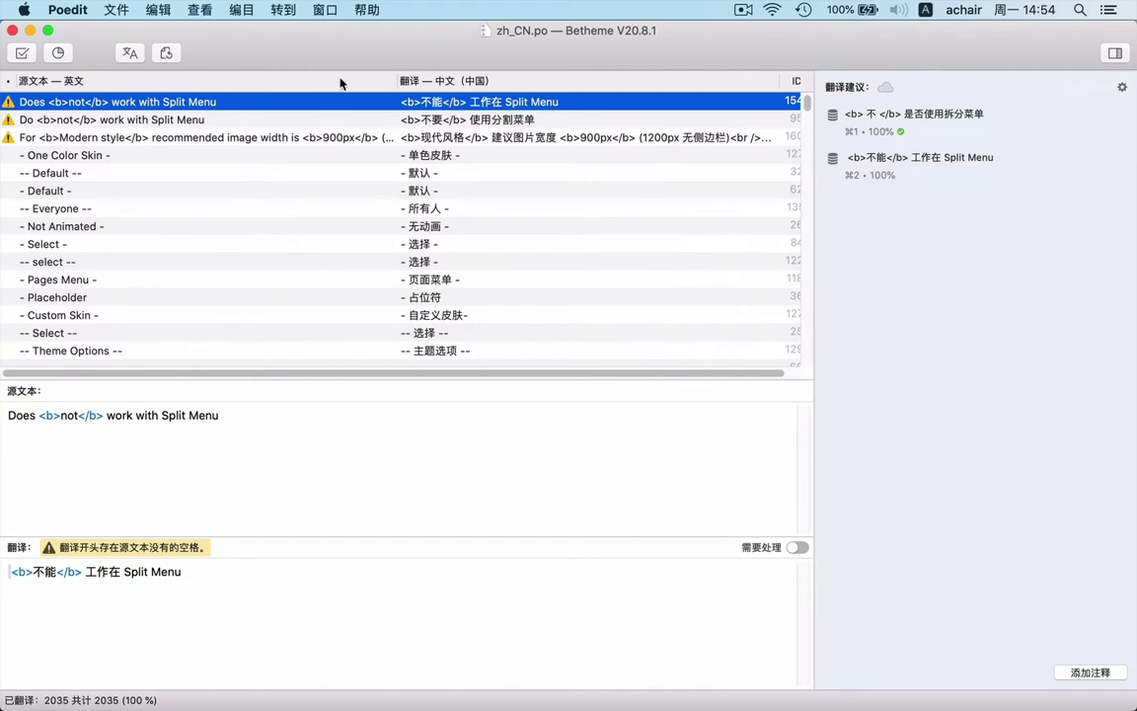
# Check the project name and version in the catalog's properties, leave them without saving, and close zh_CN.po.
pyautogui.click(283, 10)
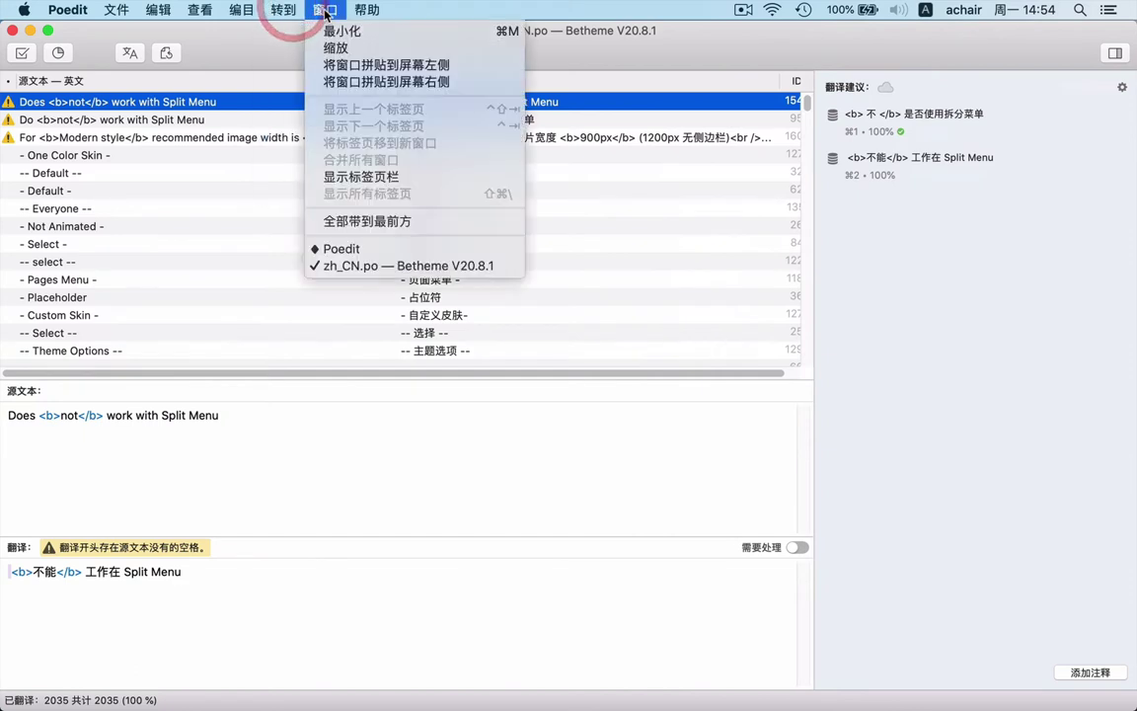
pyautogui.click(249, 192)
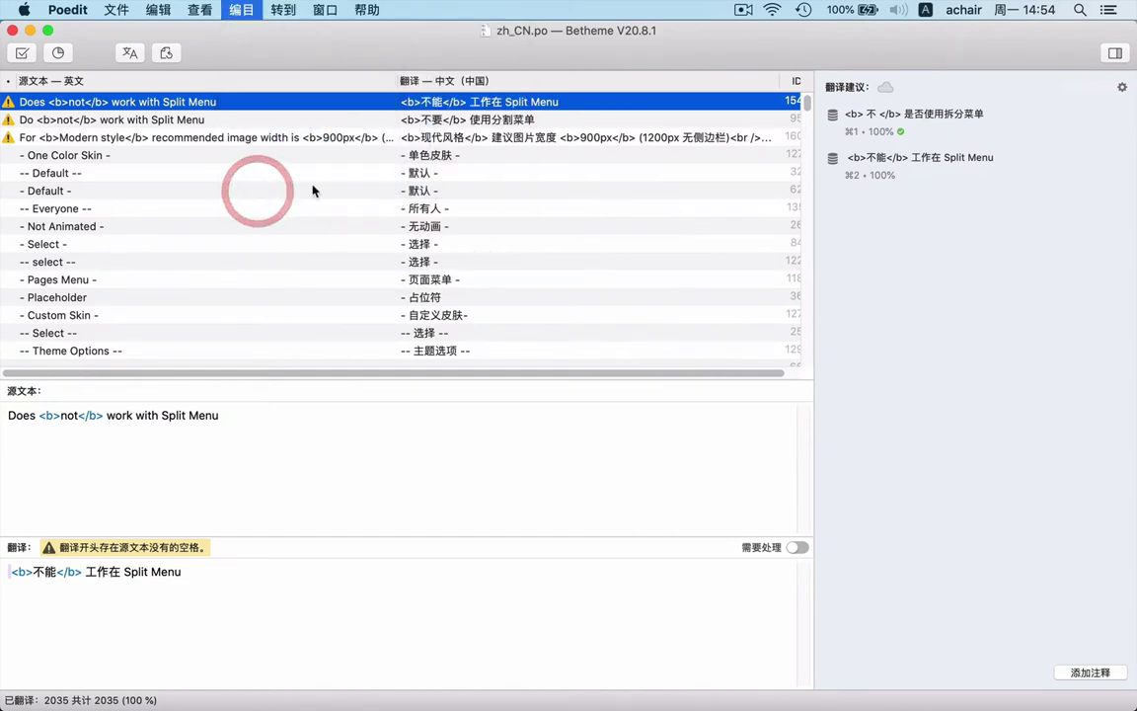
pyautogui.click(505, 131)
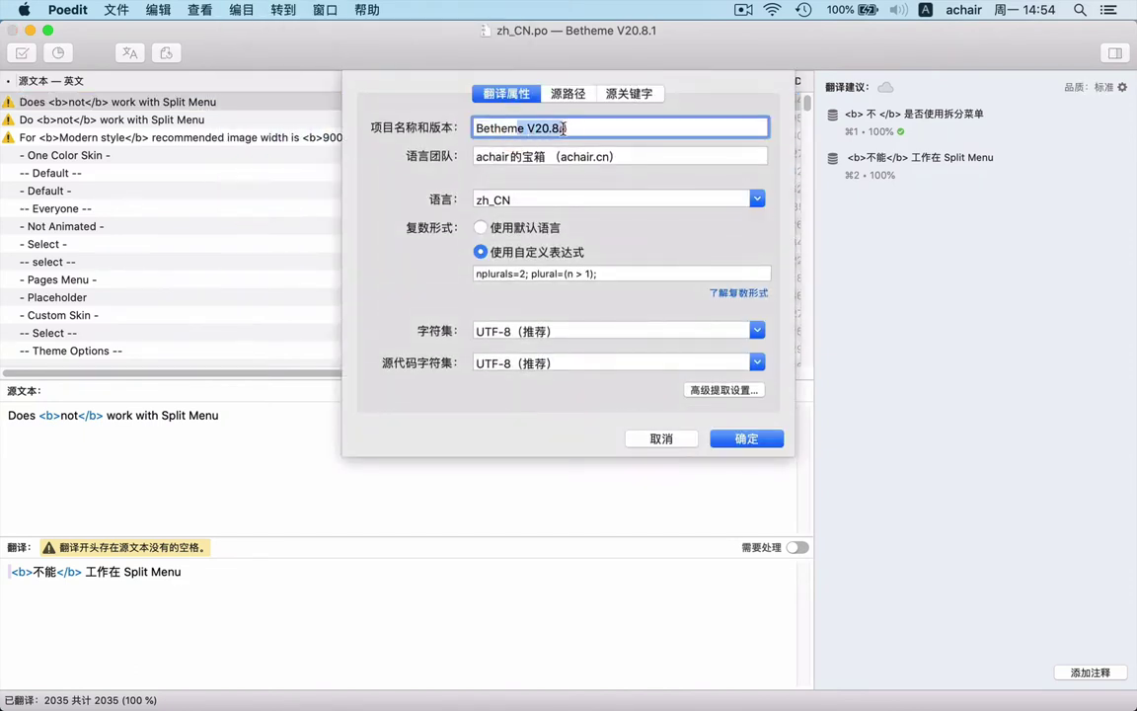
pyautogui.moveTo(520, 129); pyautogui.dragTo(589, 131)
pyautogui.click(661, 438)
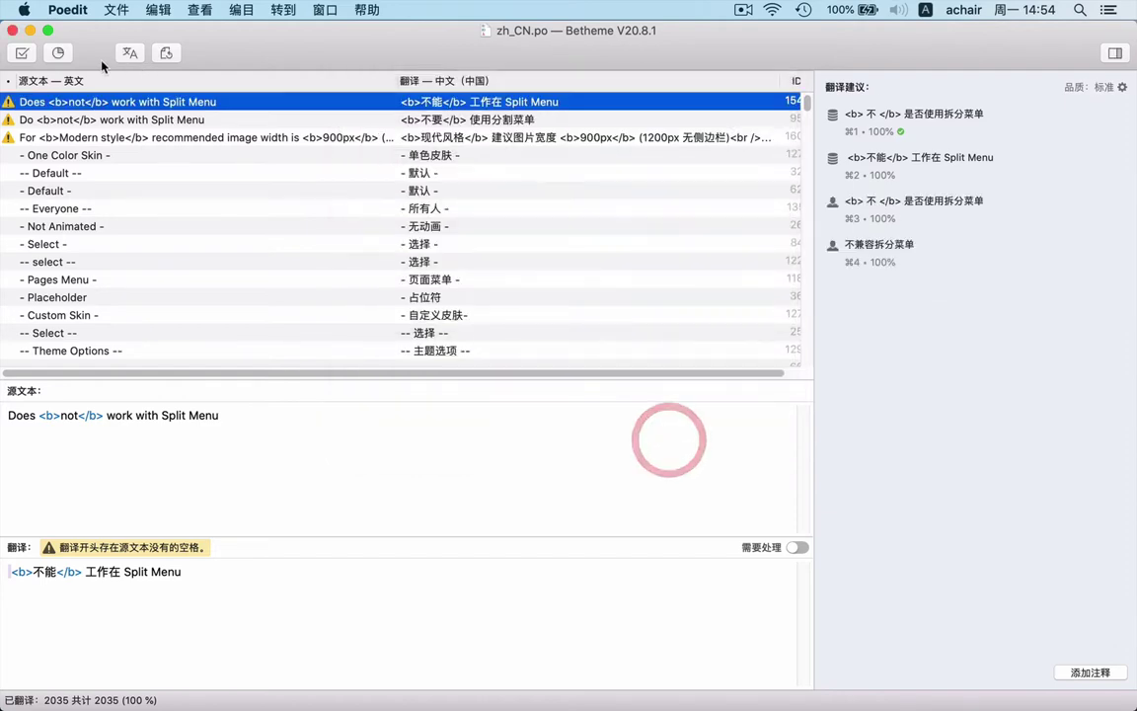
pyautogui.click(33, 33)
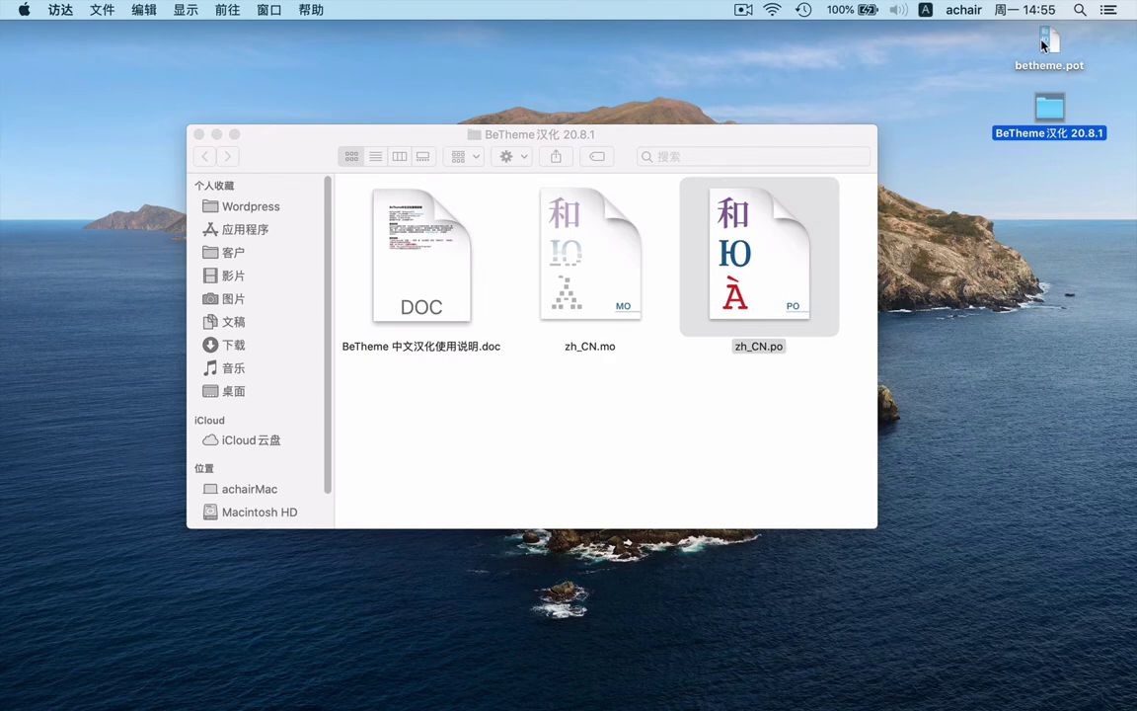
# Reopen the zh_CN.po translation file from the BeTheme汉化 20.8.1 folder.
pyautogui.click(1089, 170)
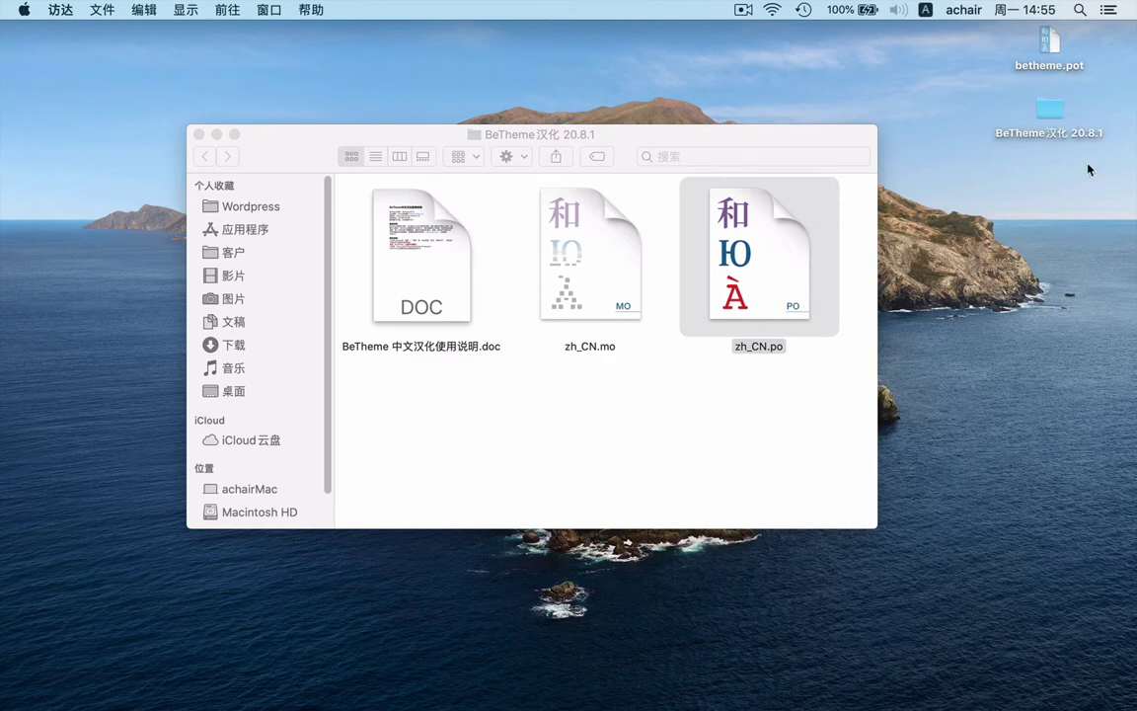
pyautogui.click(1049, 111)
pyautogui.click(737, 339)
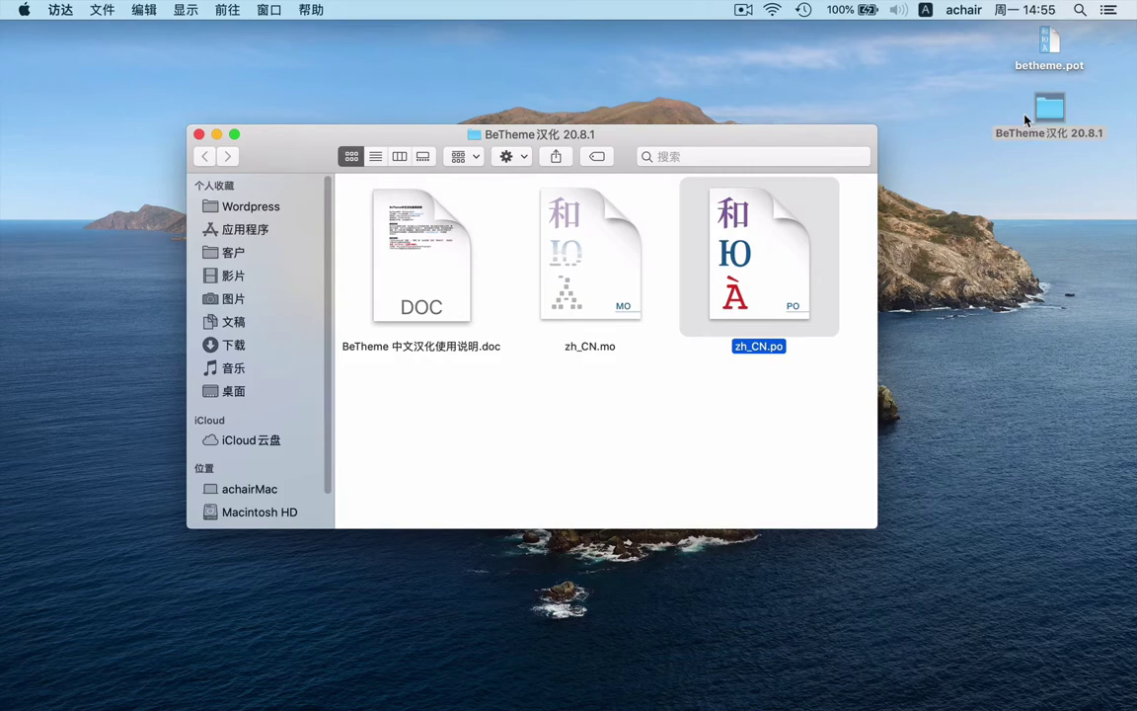
pyautogui.doubleClick(780, 246)
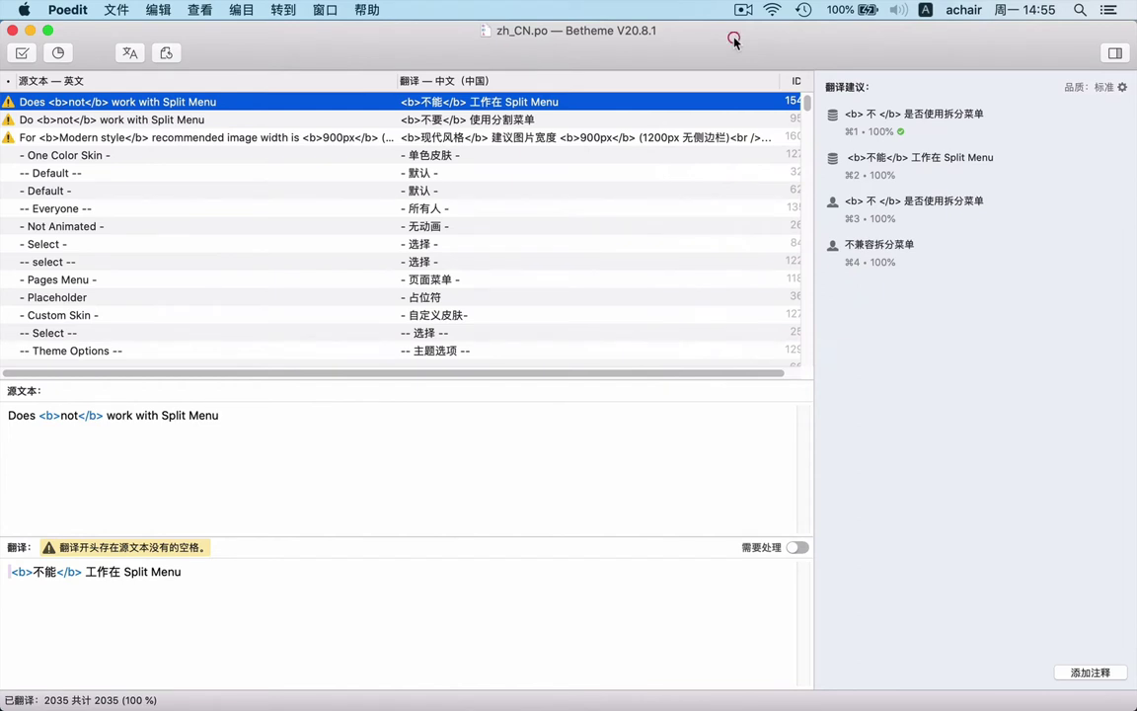
# Update the catalog from the POT file betheme.pot stored on the desktop.
pyautogui.click(242, 9)
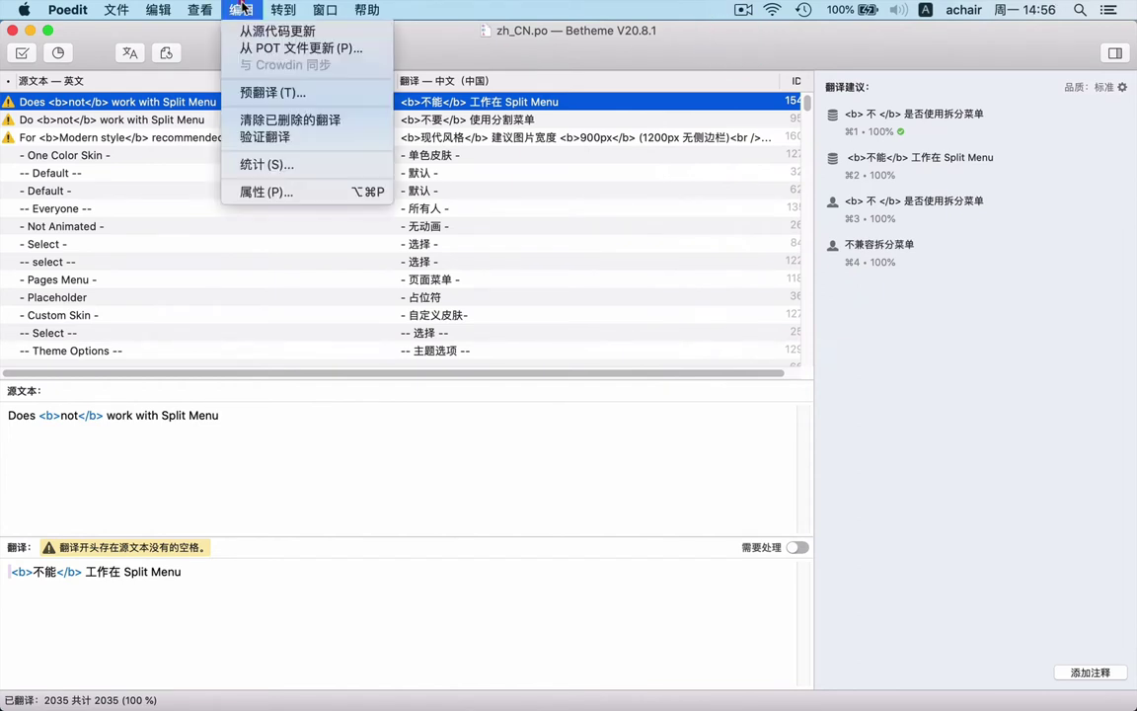
pyautogui.click(275, 49)
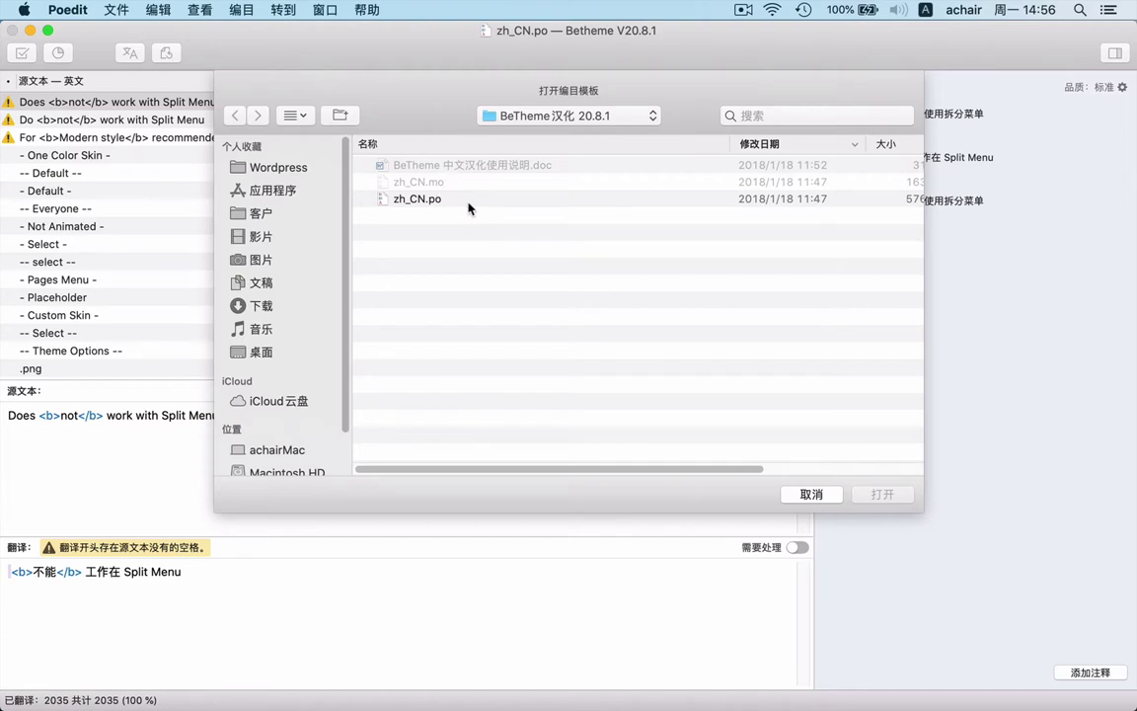
pyautogui.click(262, 354)
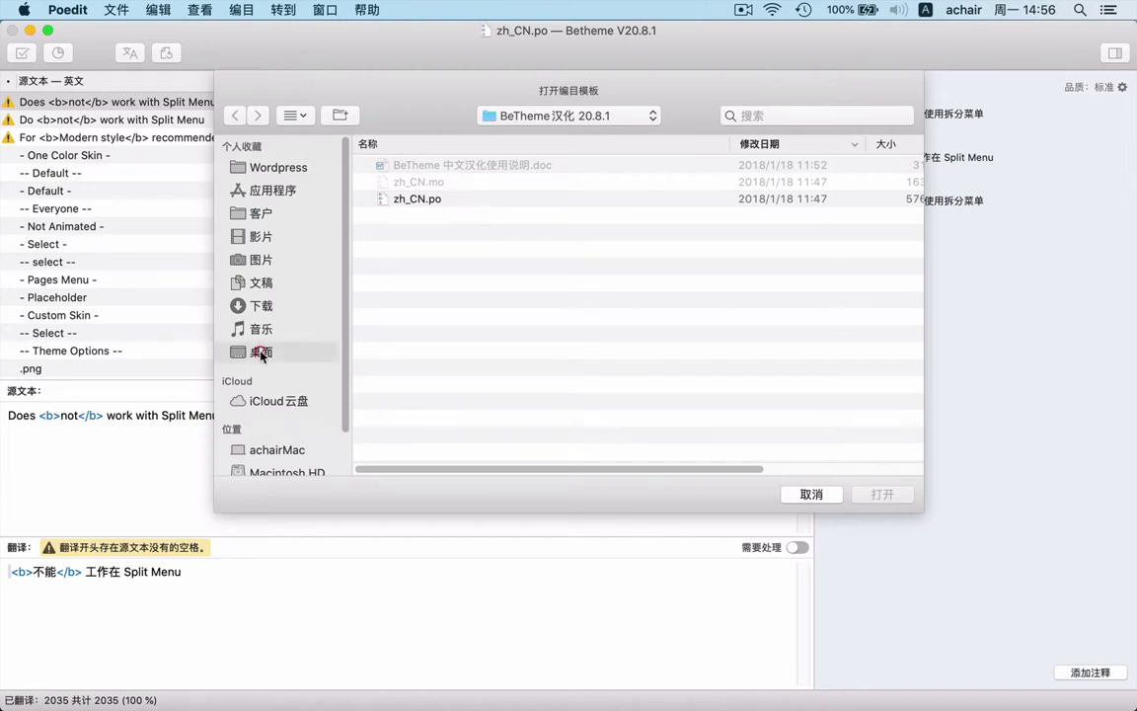
pyautogui.click(449, 165)
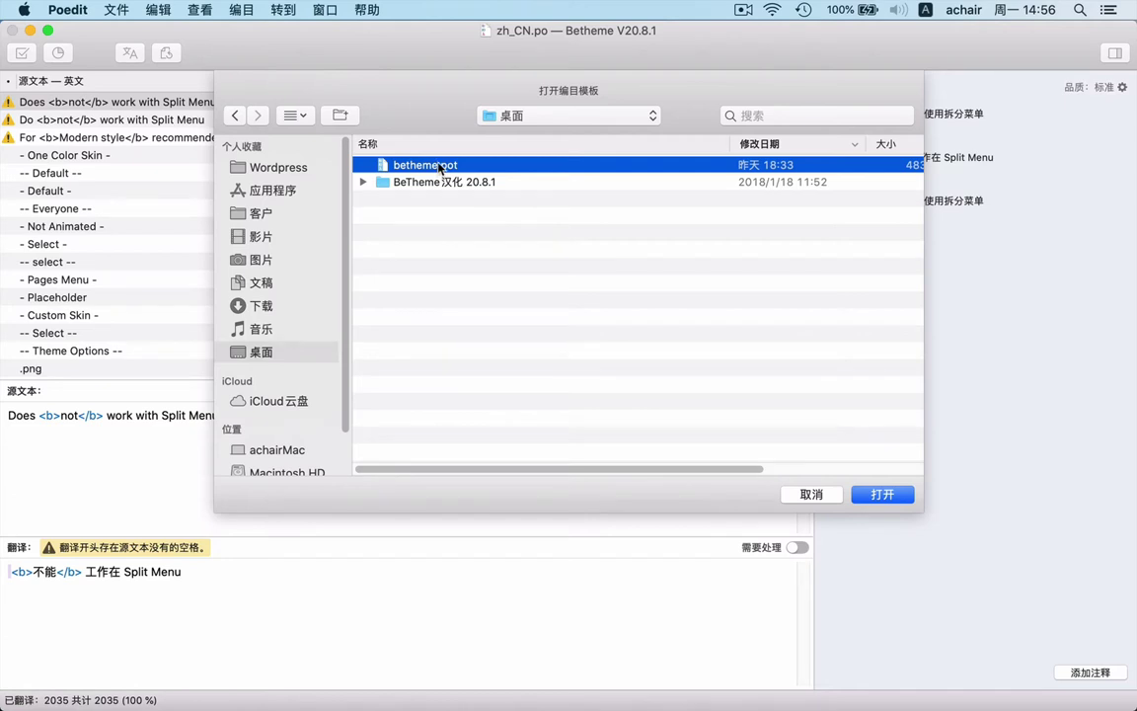
pyautogui.click(887, 497)
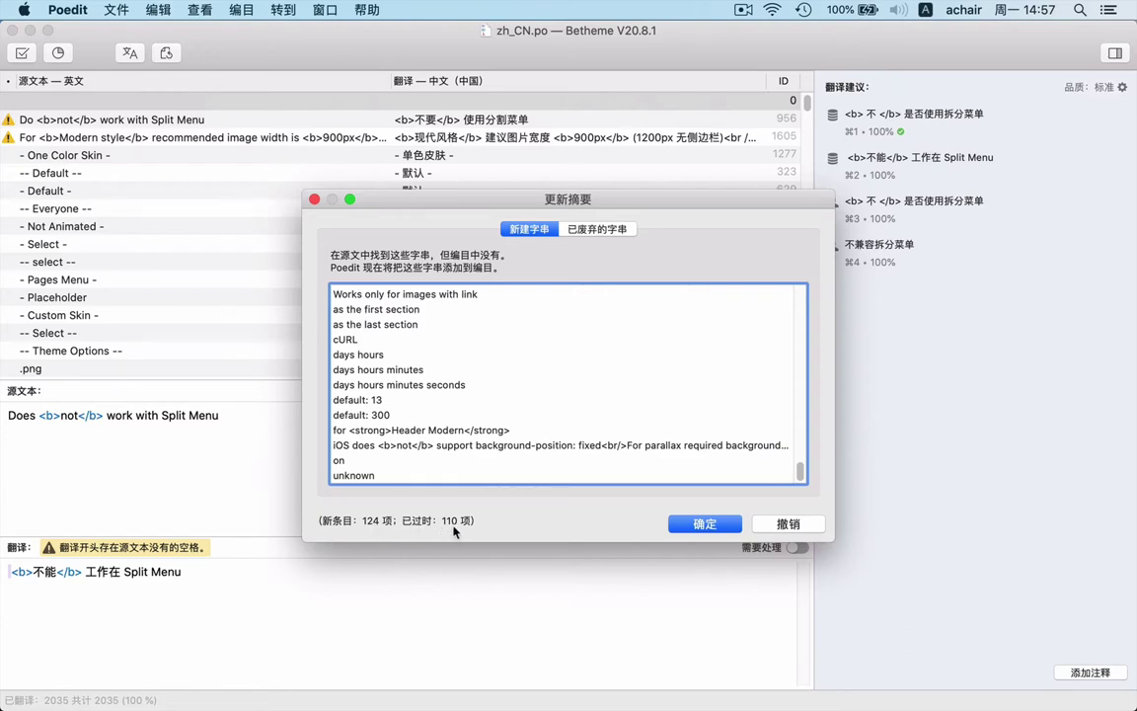
# Review the new and obsolete strings in the update summary and accept the update.
pyautogui.moveTo(799, 473); pyautogui.dragTo(778, 268)
pyautogui.click(590, 228)
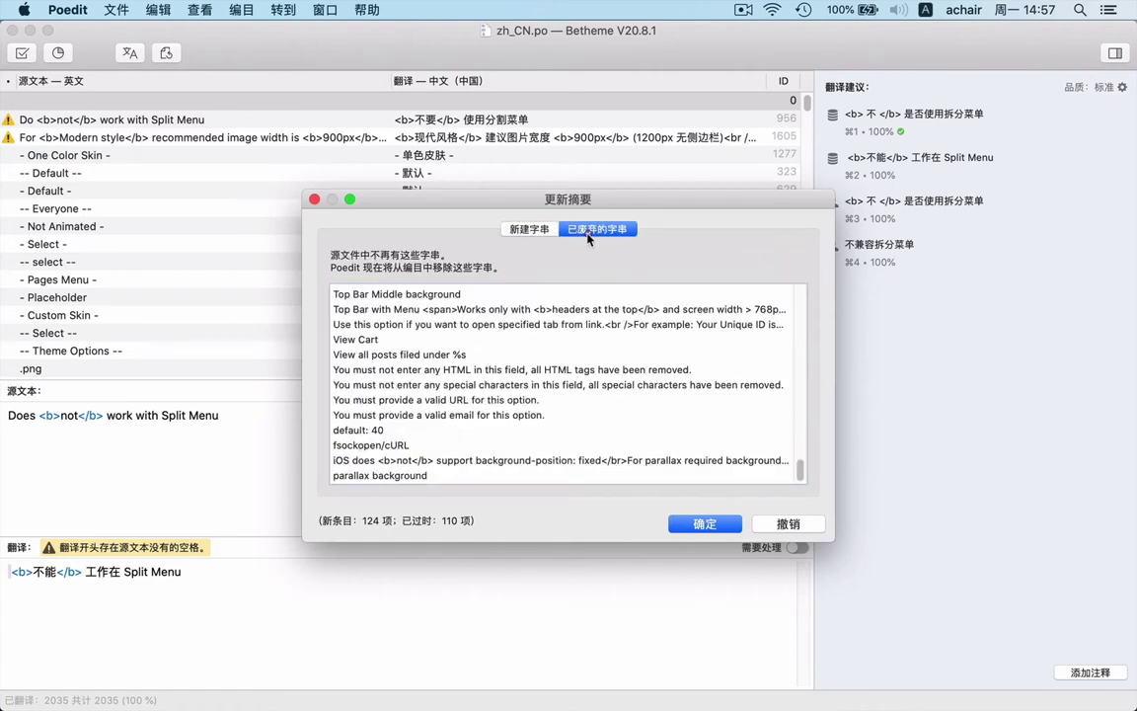
pyautogui.moveTo(799, 464); pyautogui.dragTo(815, 289)
pyautogui.click(704, 523)
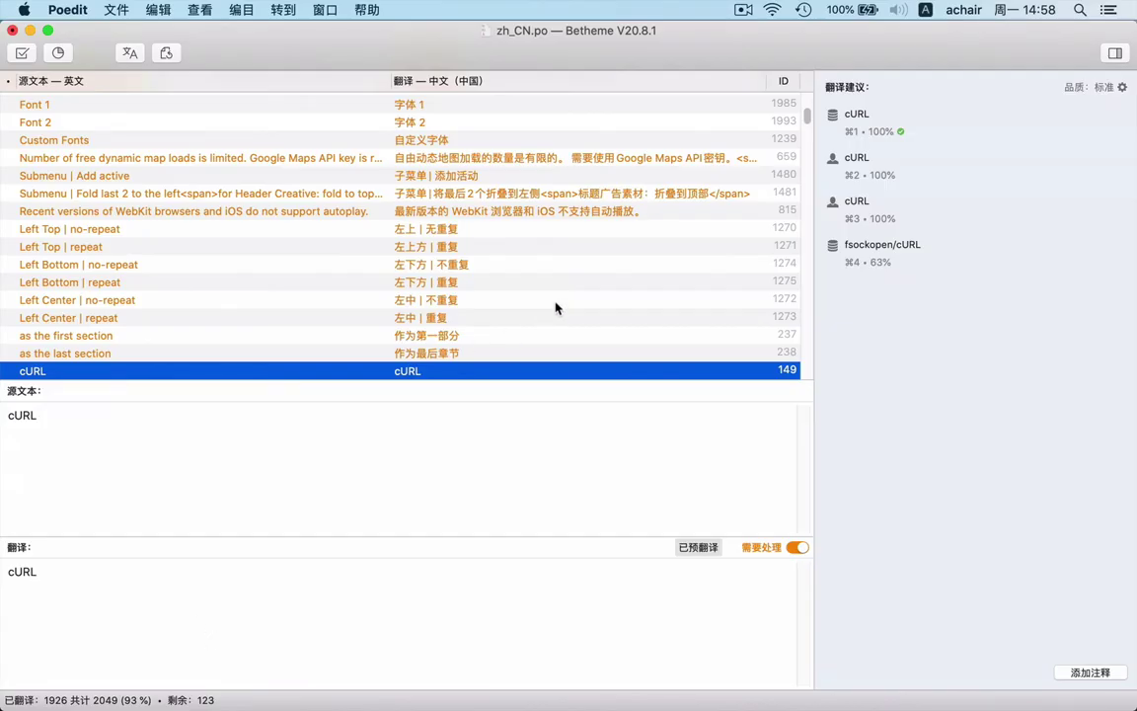
# Check the view options for listing untranslated entries first and examine the entries at the beginning of the list.
pyautogui.scroll(10, 556, 308)
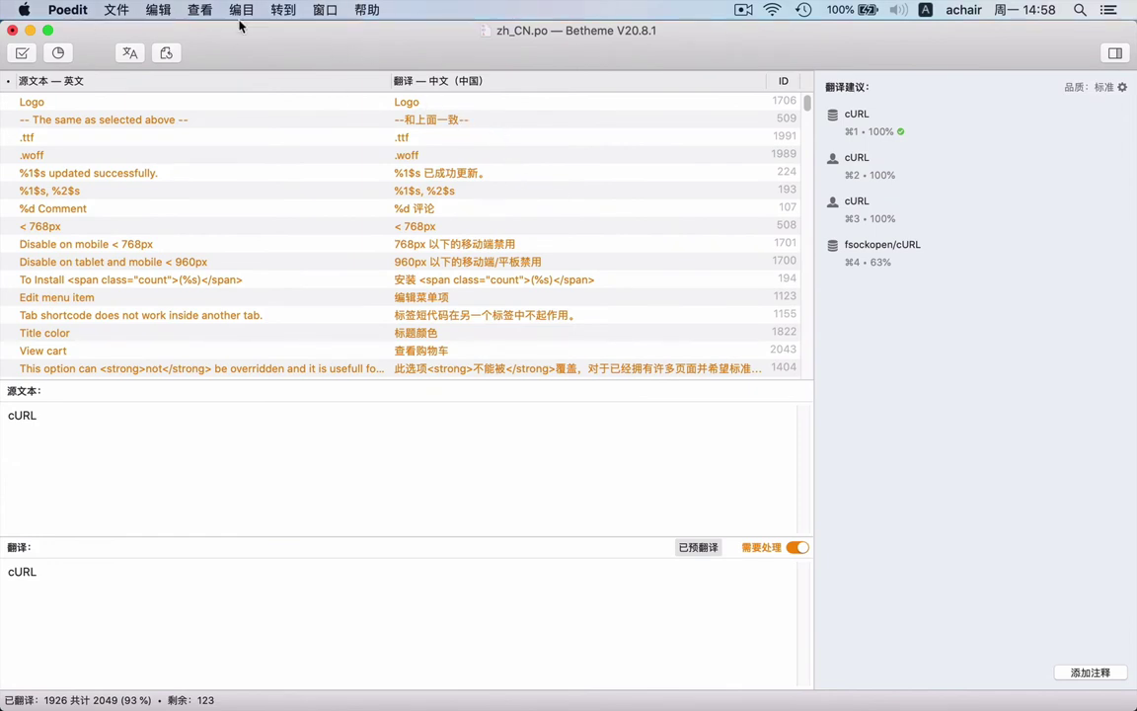
pyautogui.click(201, 10)
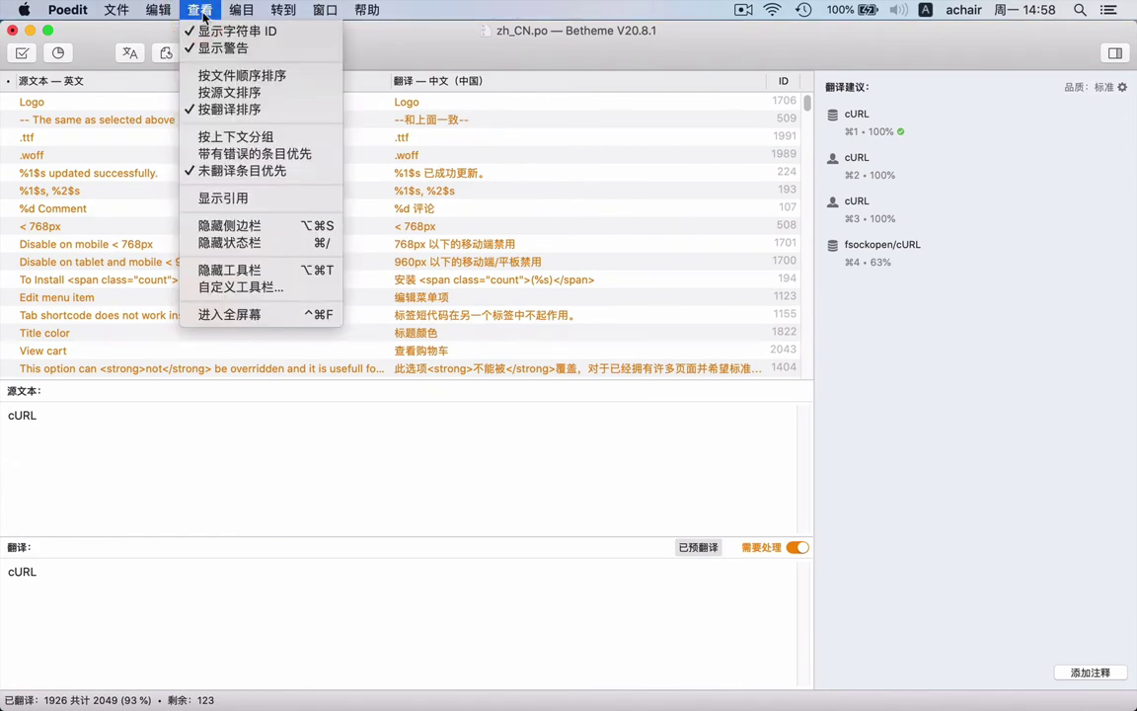
pyautogui.click(494, 42)
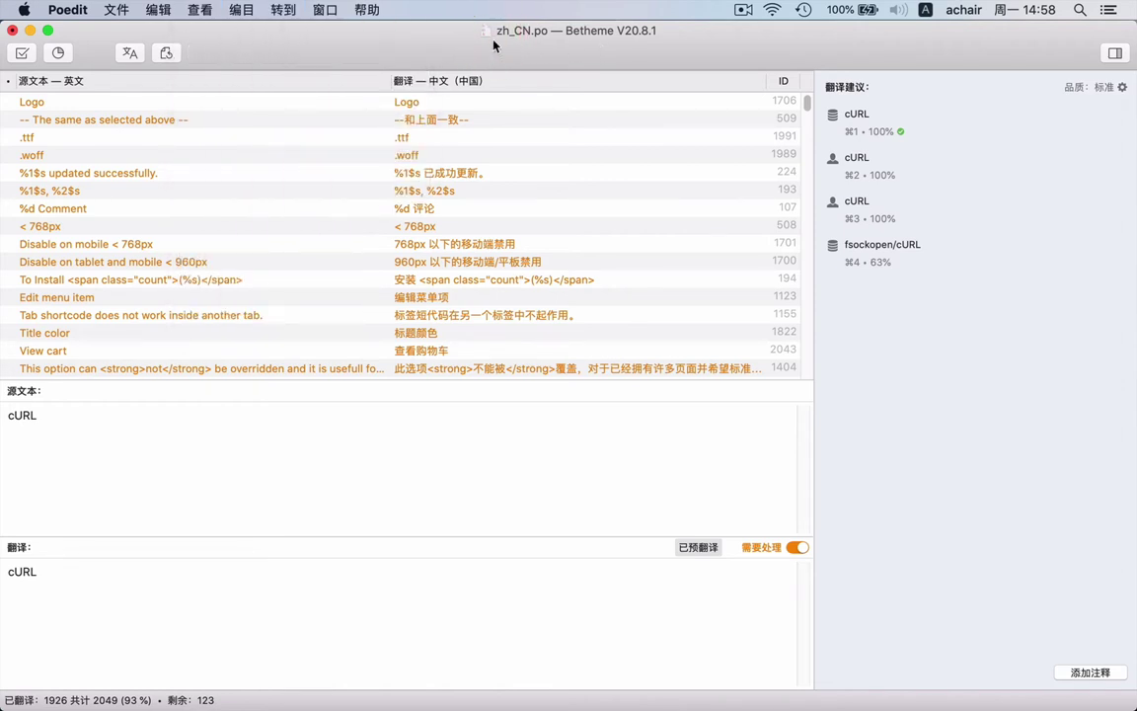
pyautogui.click(235, 10)
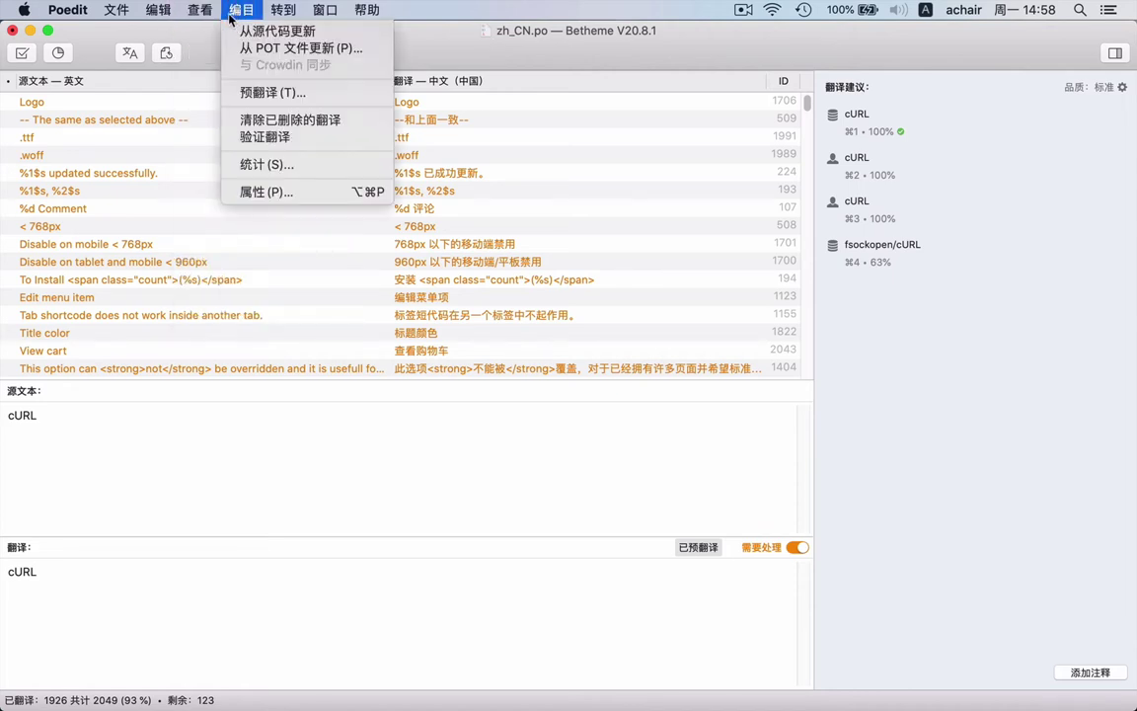
pyautogui.moveTo(197, 12)
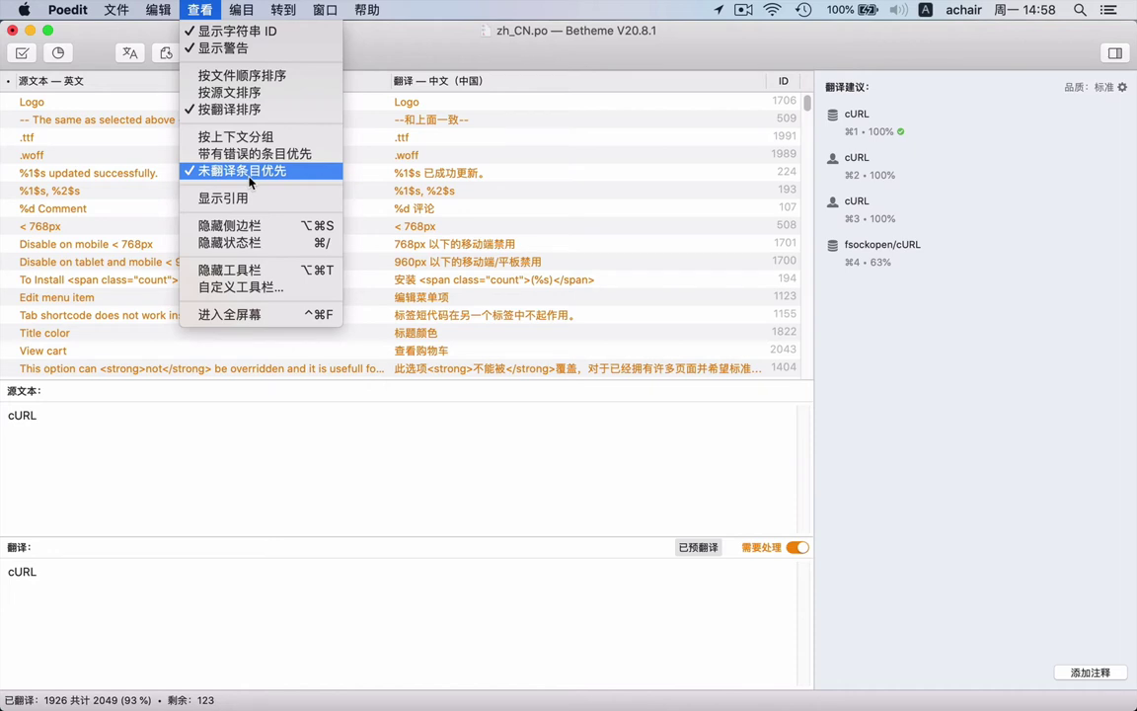
pyautogui.click(474, 99)
pyautogui.click(477, 103)
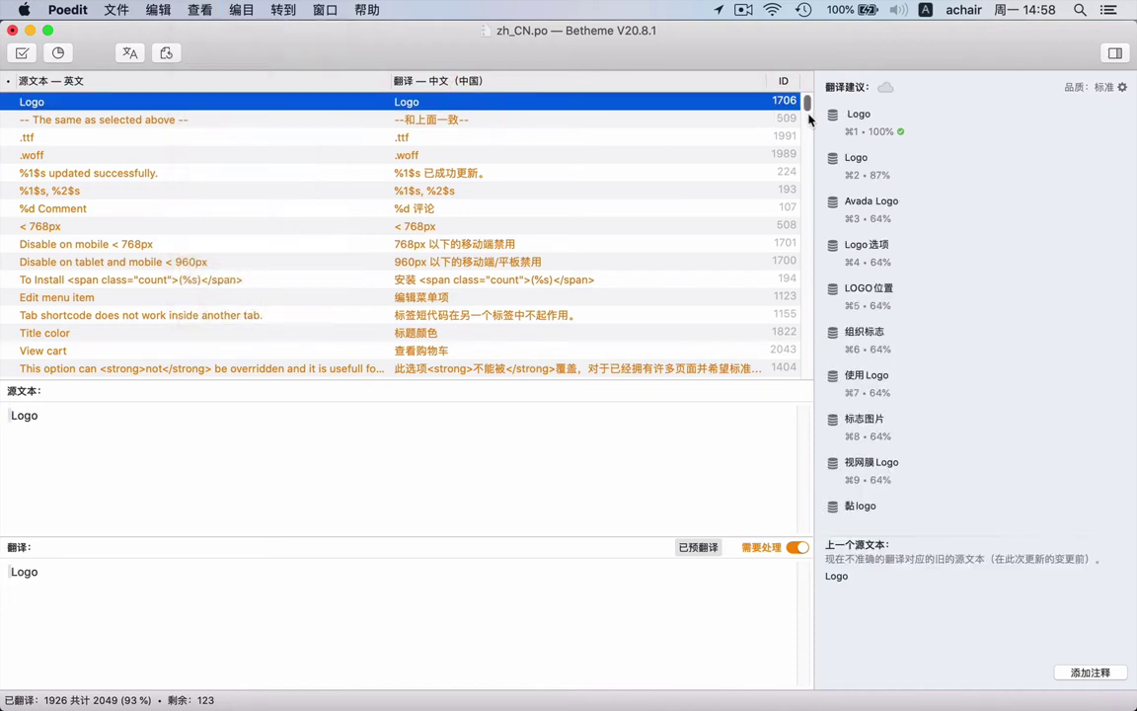
pyautogui.moveTo(804, 106)
pyautogui.mouseDown()
pyautogui.moveTo(803, 262)
pyautogui.moveTo(806, 99)
pyautogui.mouseUp()
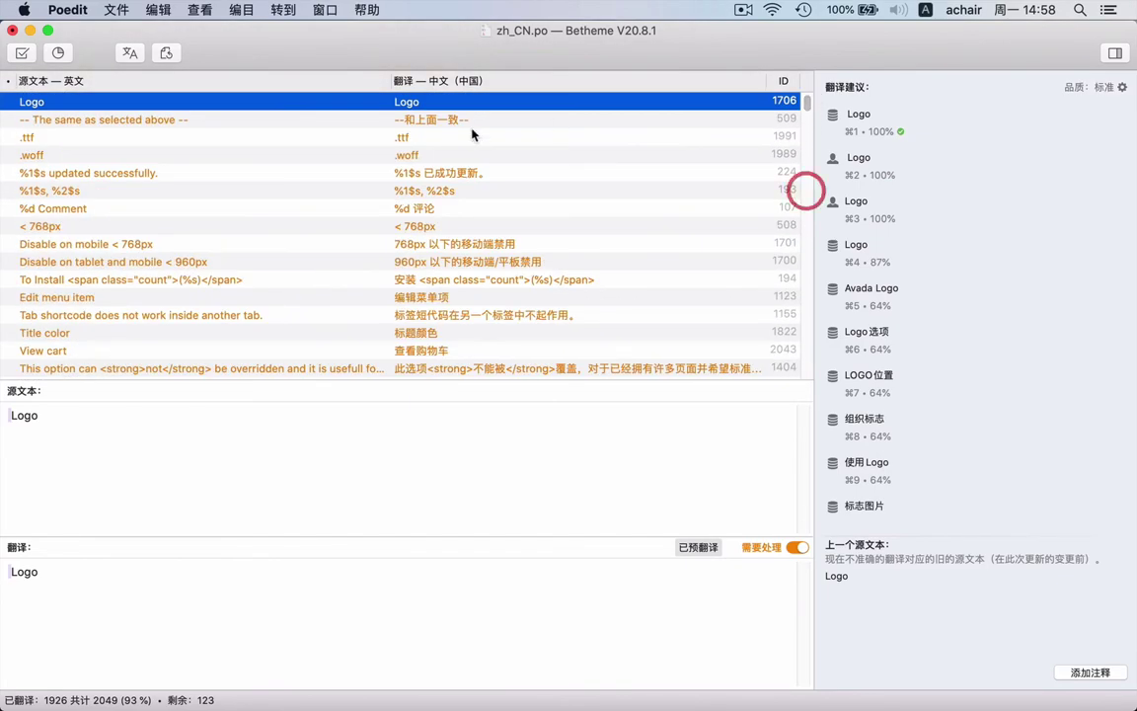
# Apply the first suggestion to the Logo entry and clear the needs-work mark on "-- The same as selected above --", .ttf and .woff.
pyautogui.click(79, 101)
pyautogui.moveTo(857, 131)
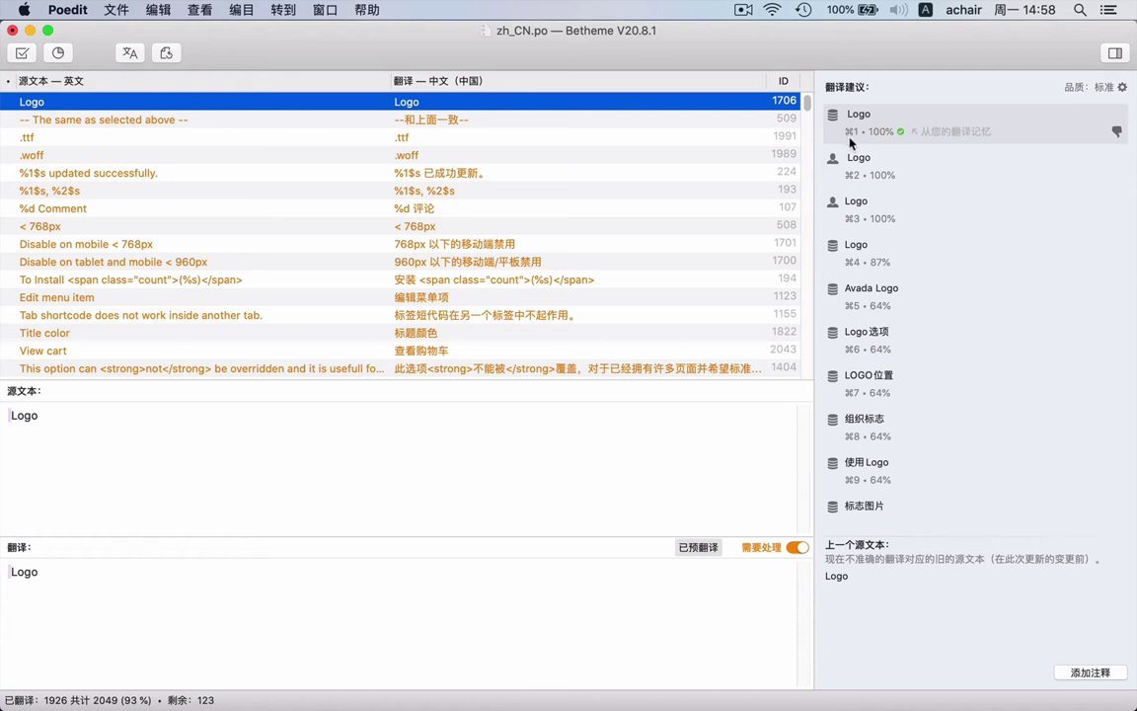
pyautogui.click(848, 143)
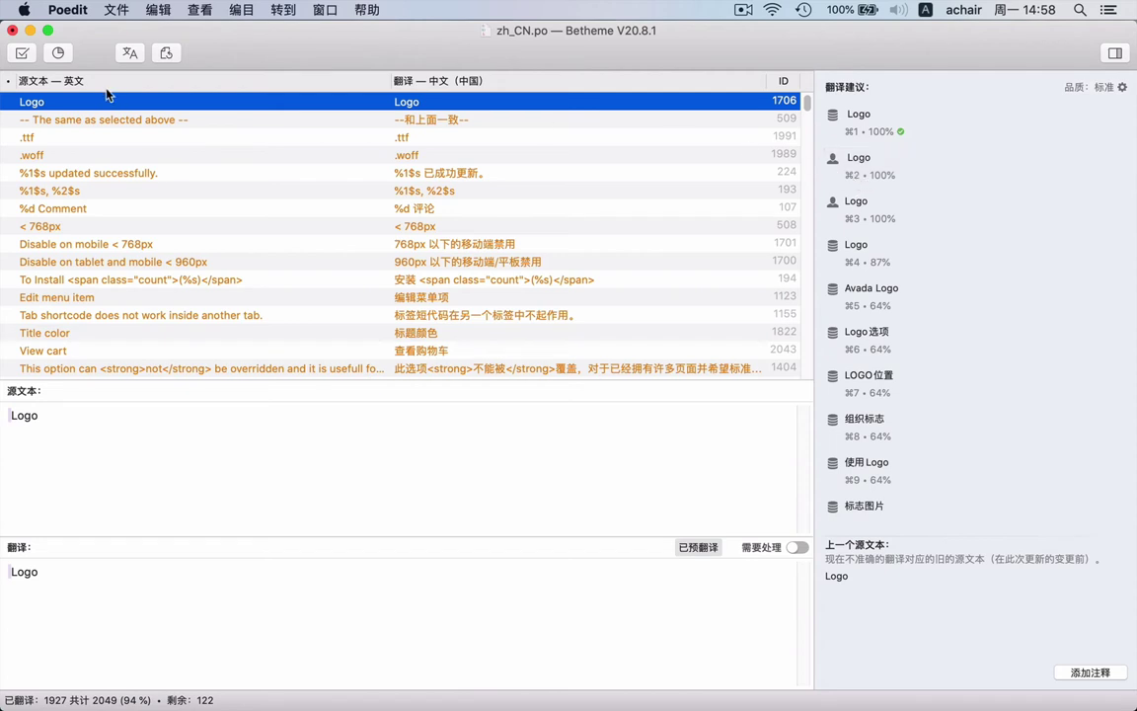
pyautogui.click(402, 126)
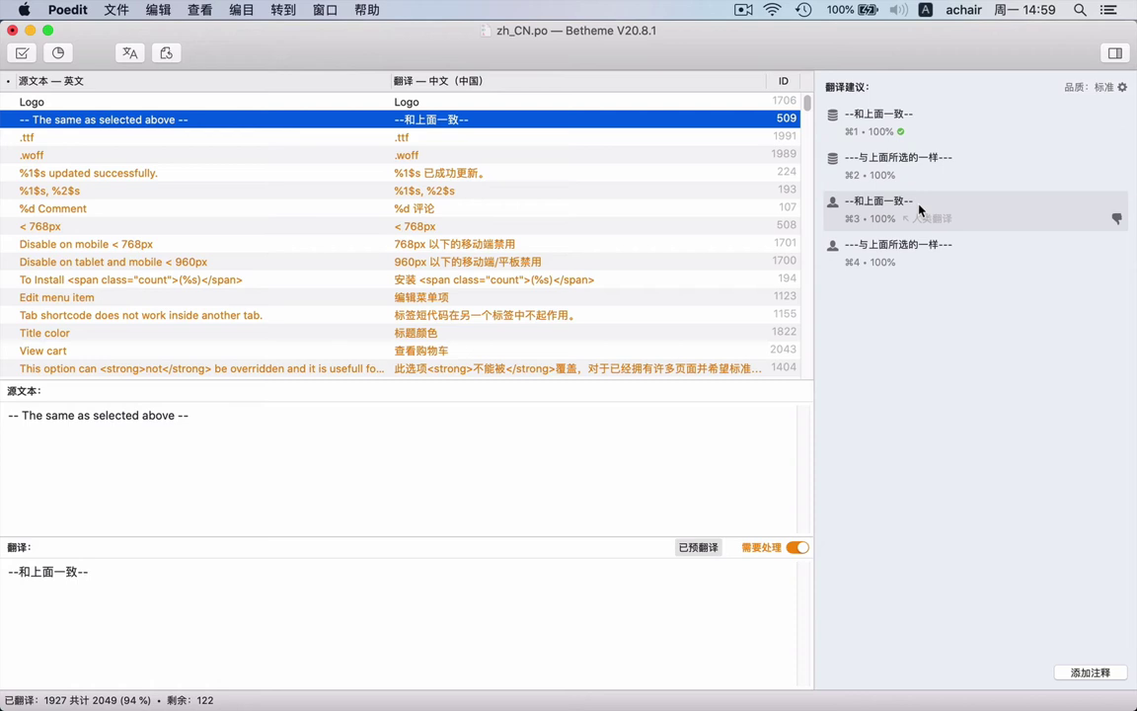
pyautogui.press('super+Return')
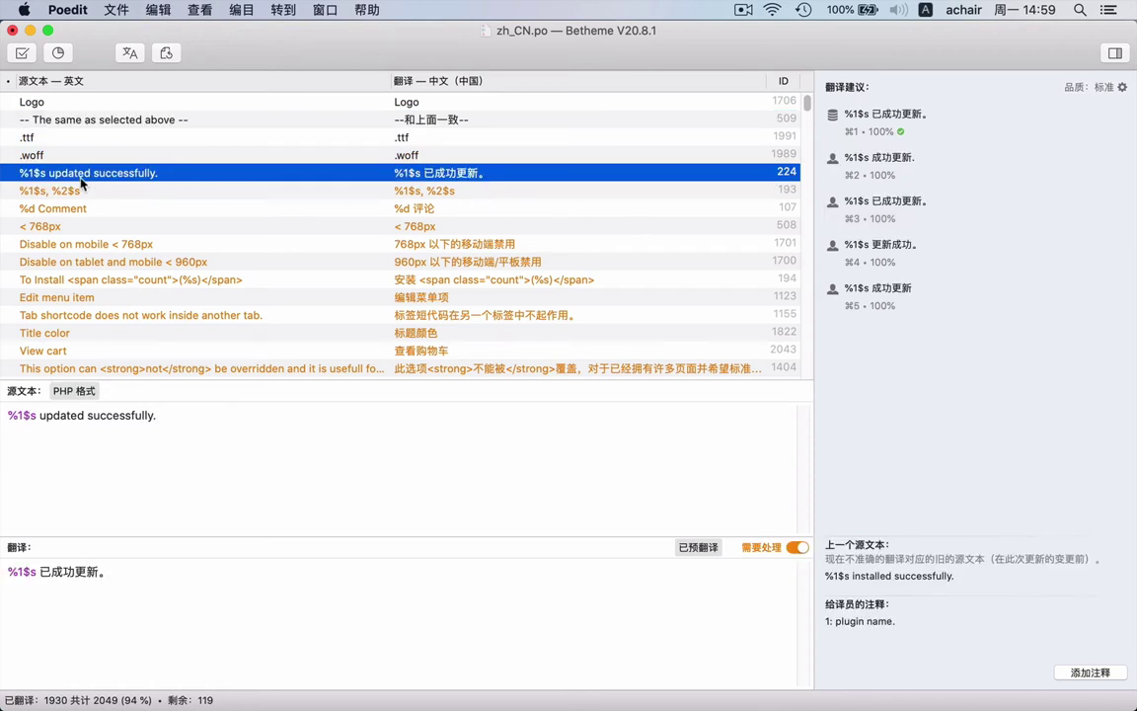
# Set the translation of "%1$s updated successfully." to the suggestion "%1$s 成功更新.".
pyautogui.moveTo(905, 126)
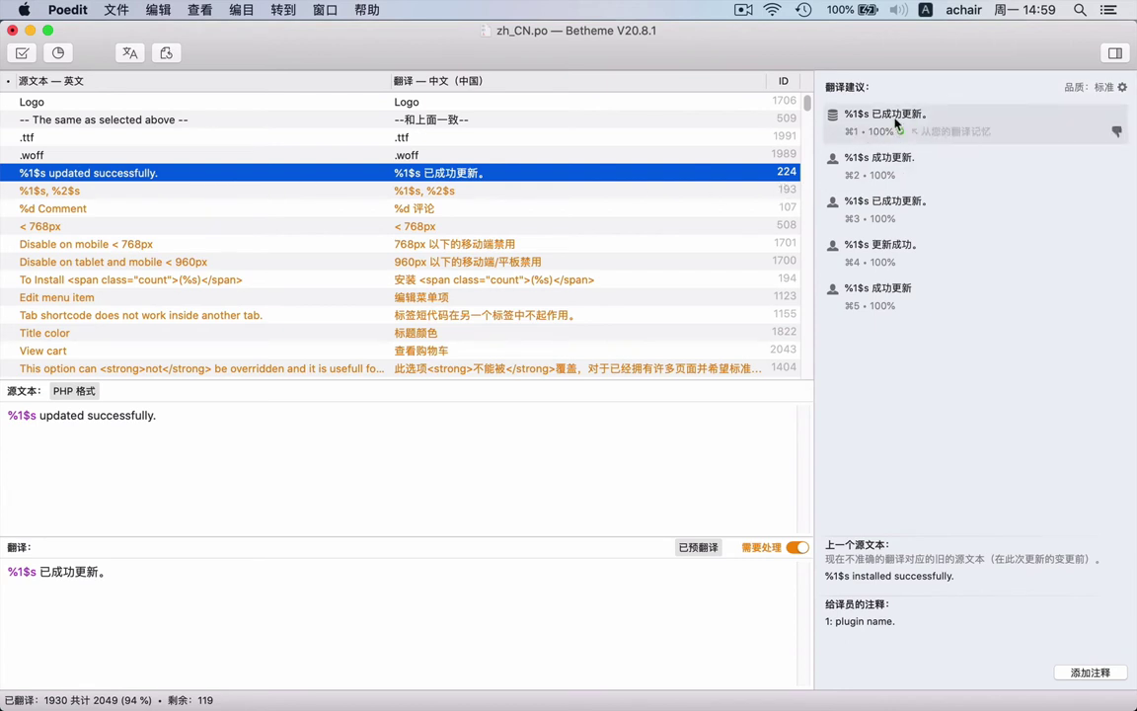
pyautogui.click(896, 122)
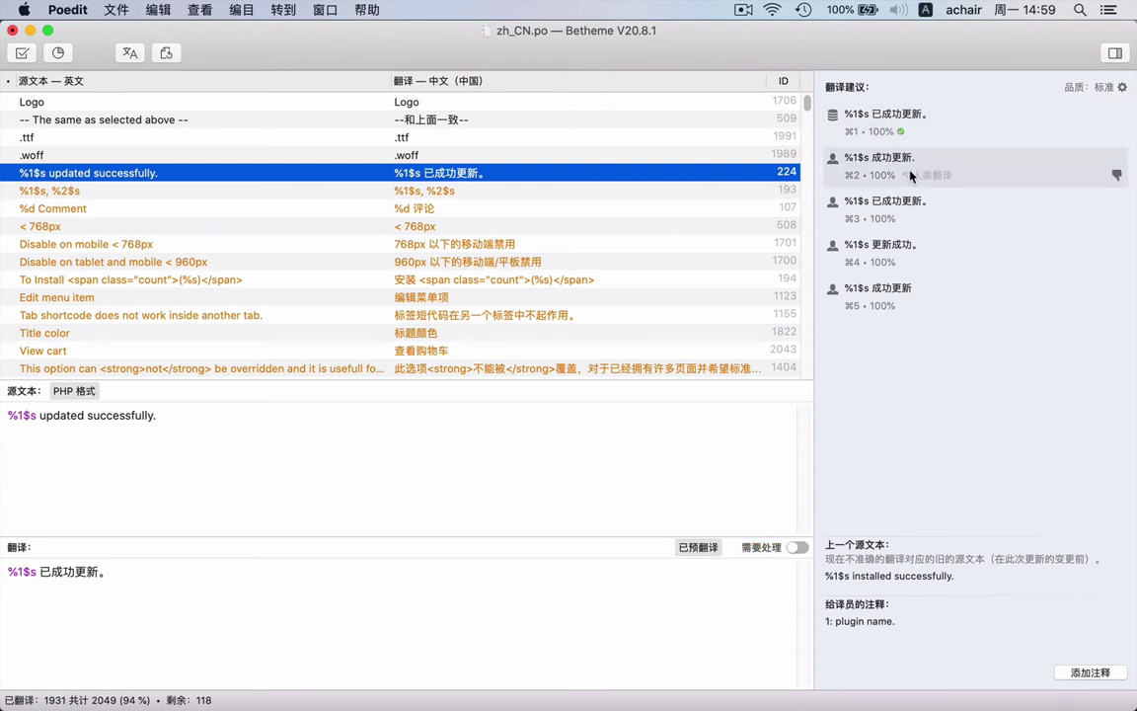
pyautogui.click(896, 166)
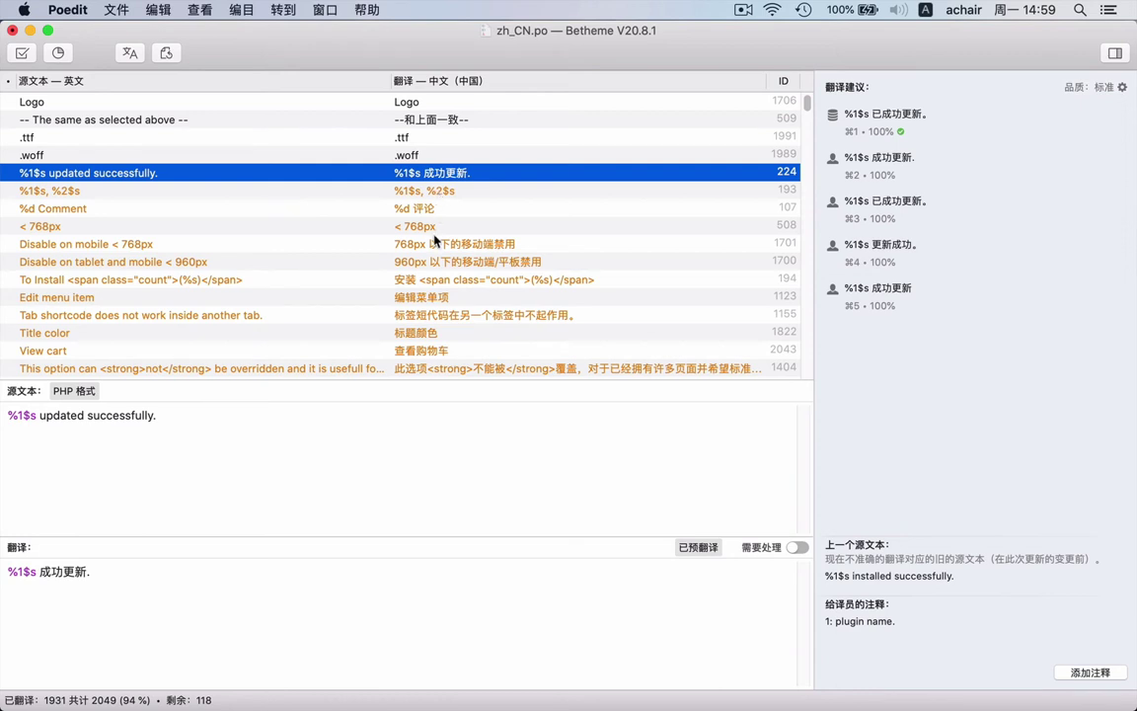
# Clear the needs-work mark on the "%1$s, %2$s" and "%d Comment" entries, keeping their existing translations.
pyautogui.click(437, 193)
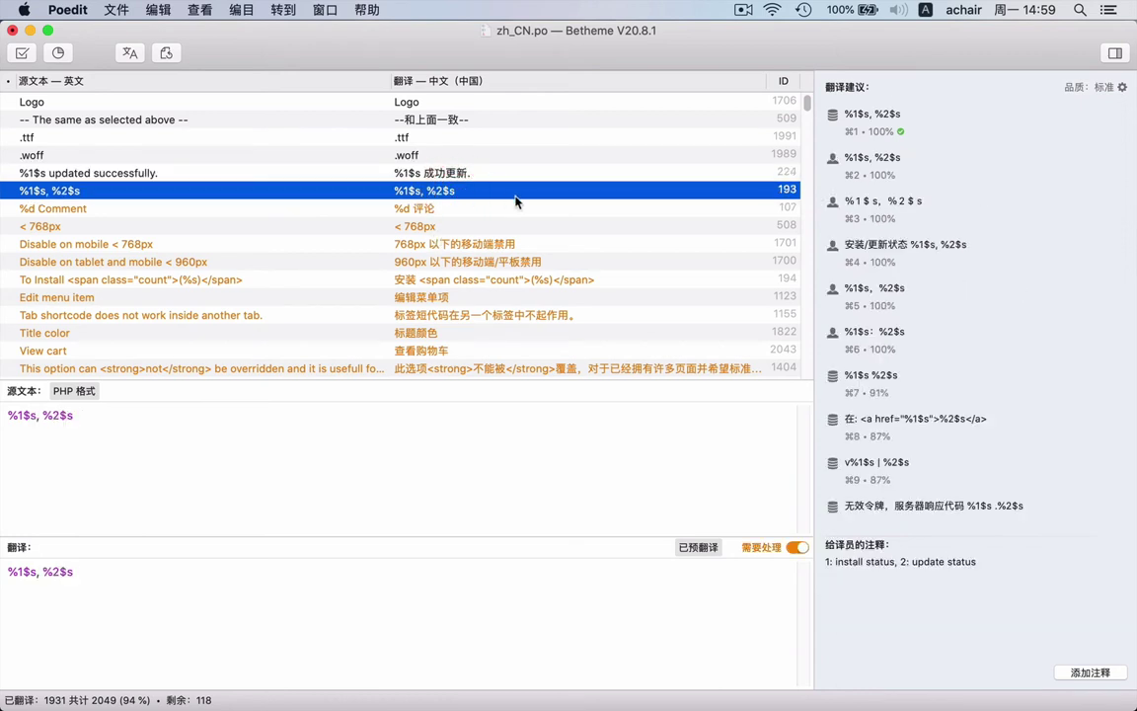
pyautogui.press('super+u')
pyautogui.click(449, 211)
pyautogui.press('super+u')
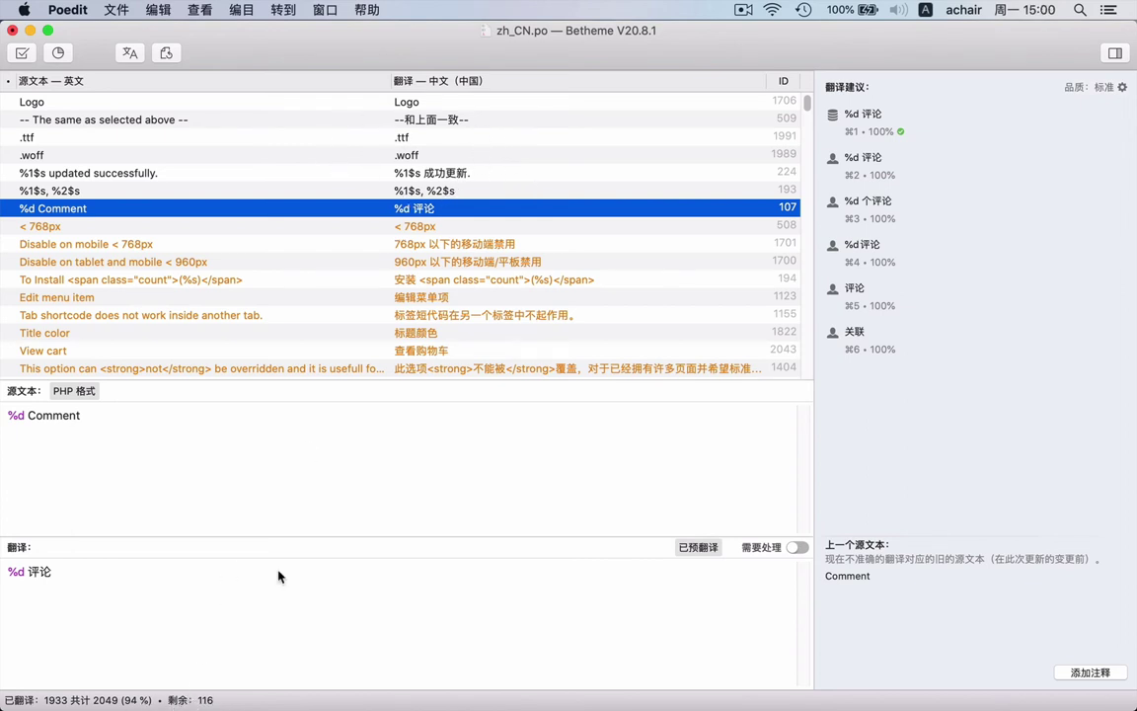
# Examine the translation suggestions for the needs-work entries on limited dynamic map loads and "Submenu | Fold last 2 to the left".
pyautogui.scroll(-1, 484, 250)
pyautogui.press('super+shift+Down')
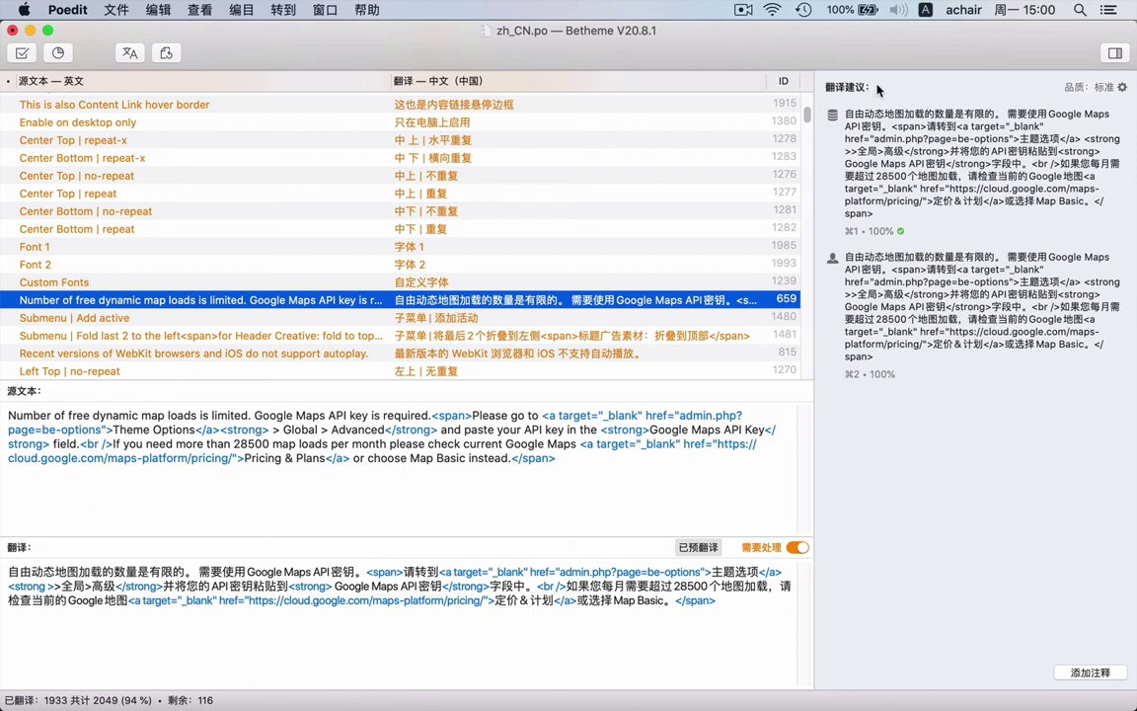
pyautogui.moveTo(840, 134)
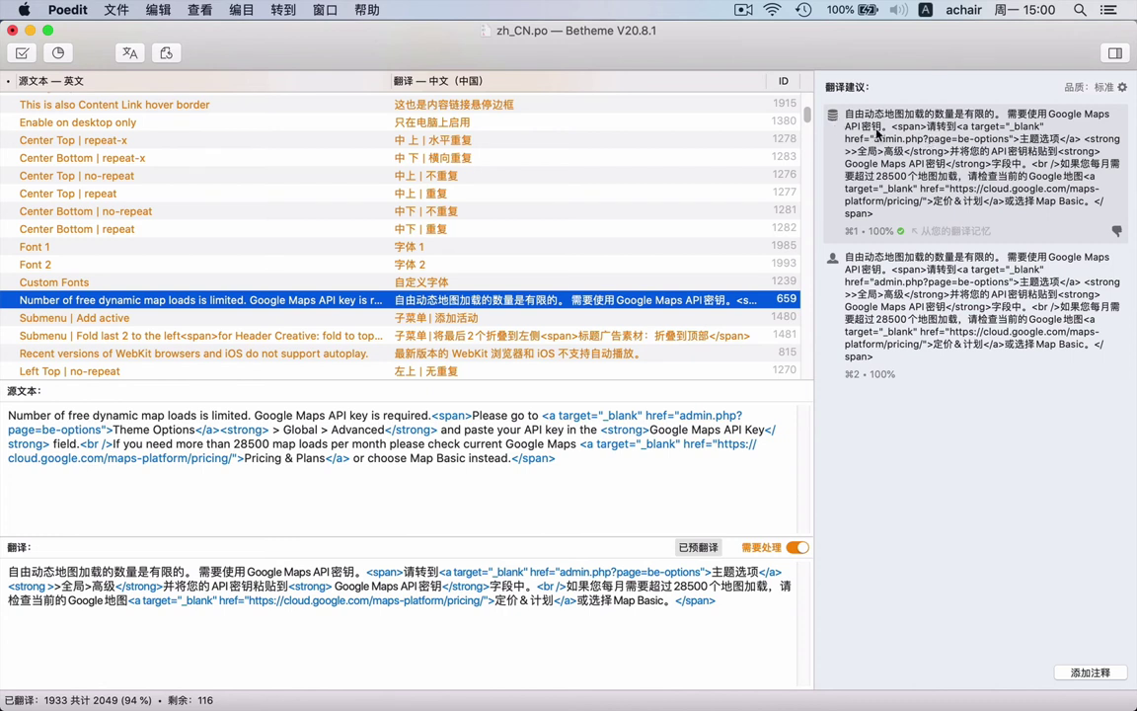
pyautogui.moveTo(869, 308)
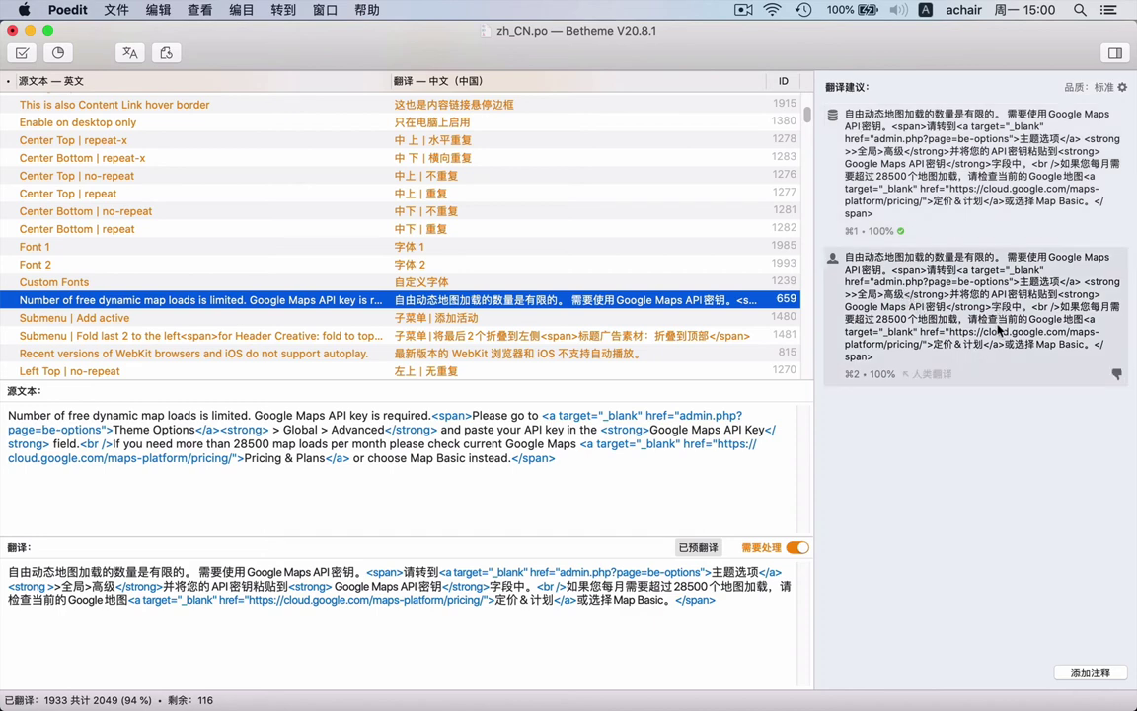
pyautogui.click(683, 336)
pyautogui.scroll(-5, 752, 158)
pyautogui.scroll(5, 752, 158)
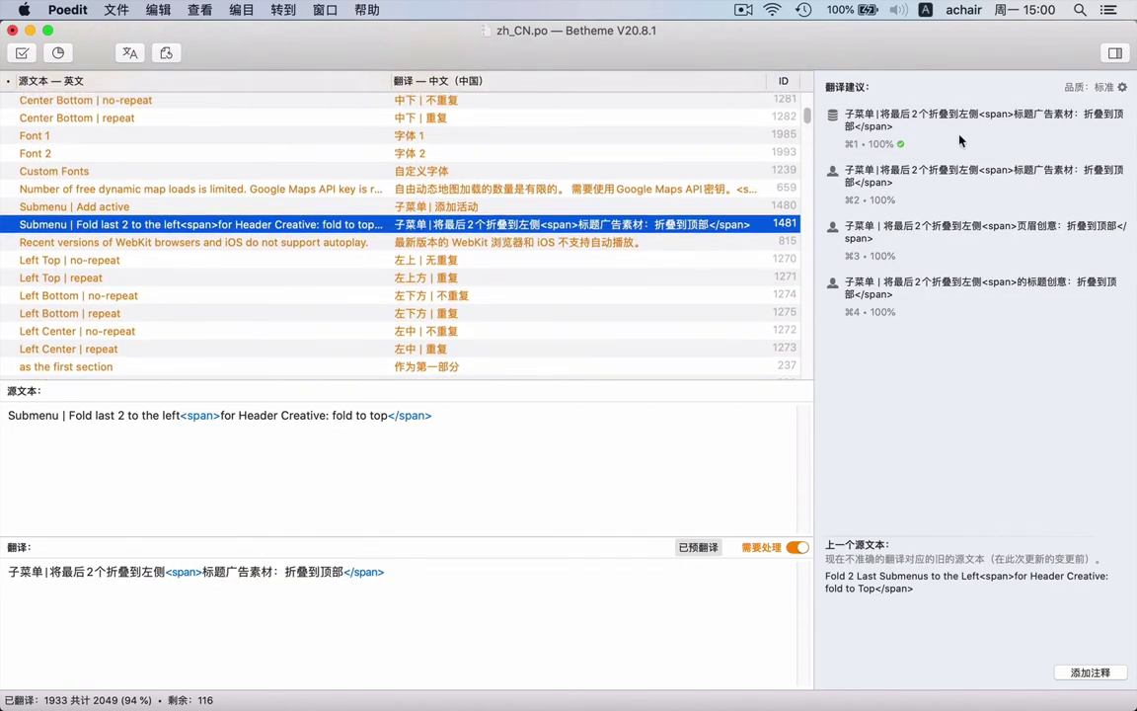
pyautogui.moveTo(934, 129)
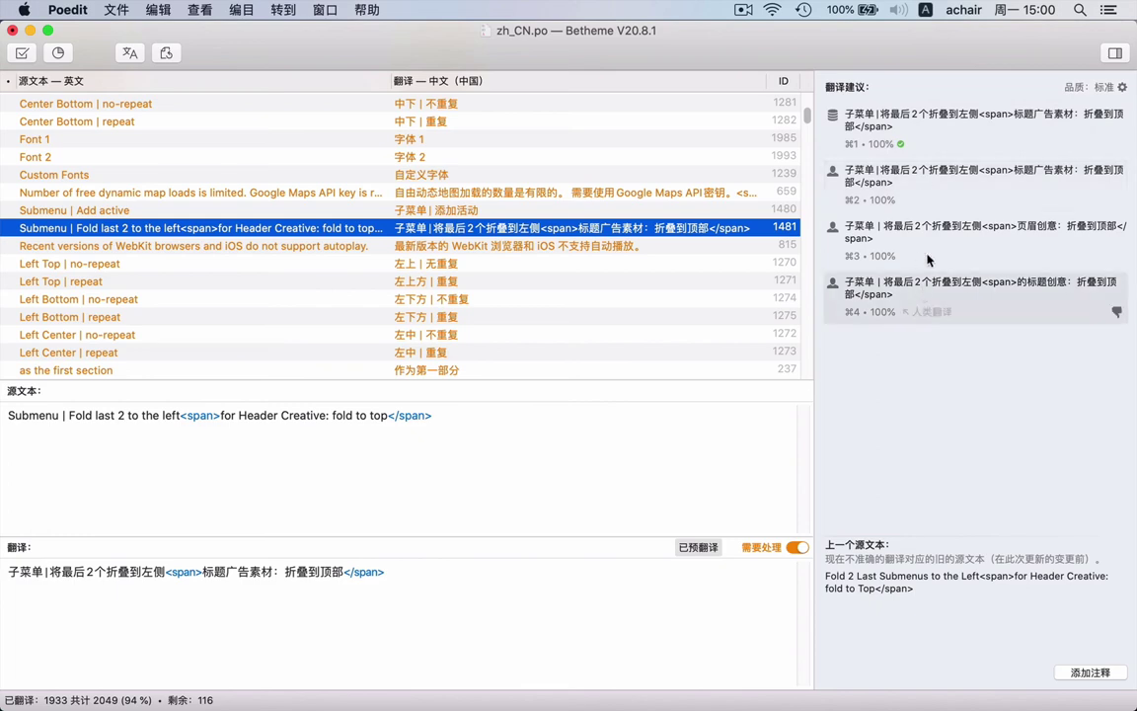
pyautogui.moveTo(945, 209)
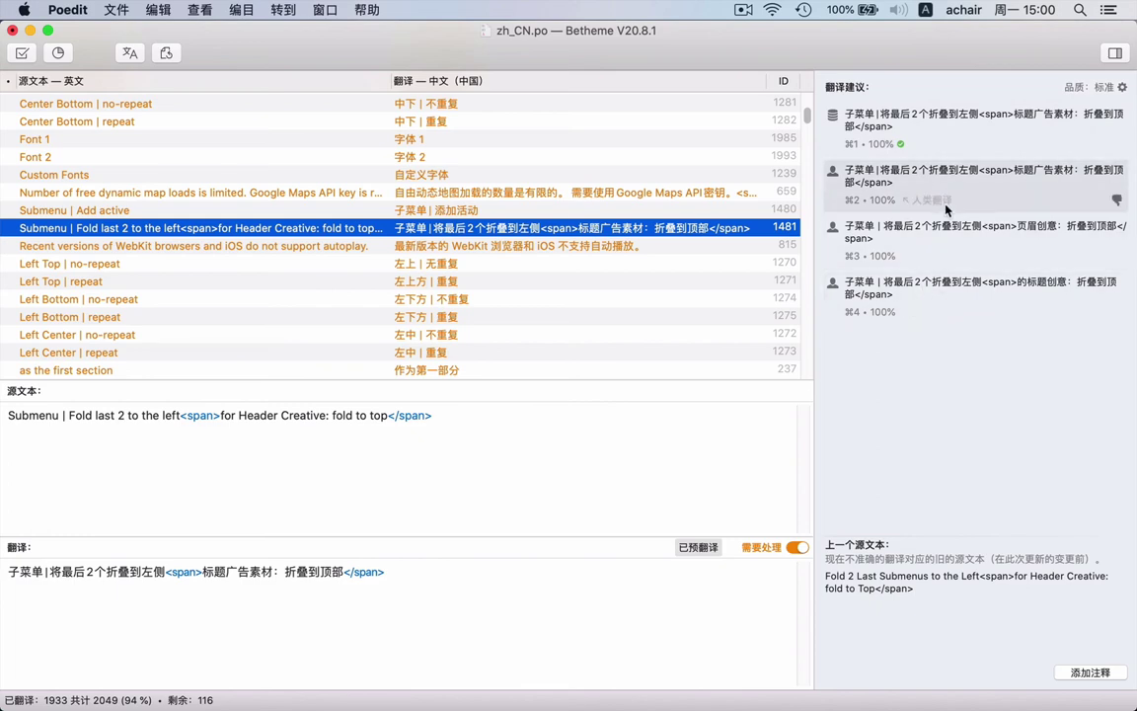
# Review the needs-work entries for WhatsApp, the Google Maps API key requirement and "as the first section" with their suggestions.
pyautogui.click(513, 281)
pyautogui.scroll(-10, 516, 237)
pyautogui.click(518, 194)
pyautogui.scroll(2, 519, 195)
pyautogui.click(518, 194)
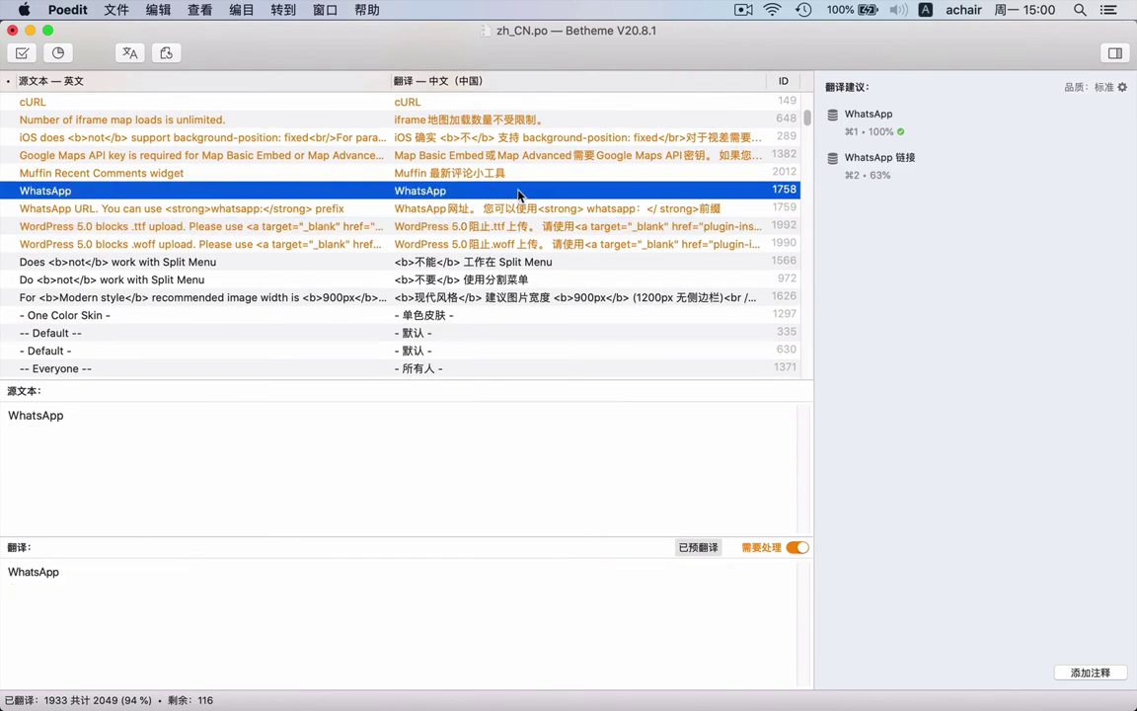
pyautogui.scroll(3, 519, 194)
pyautogui.click(484, 224)
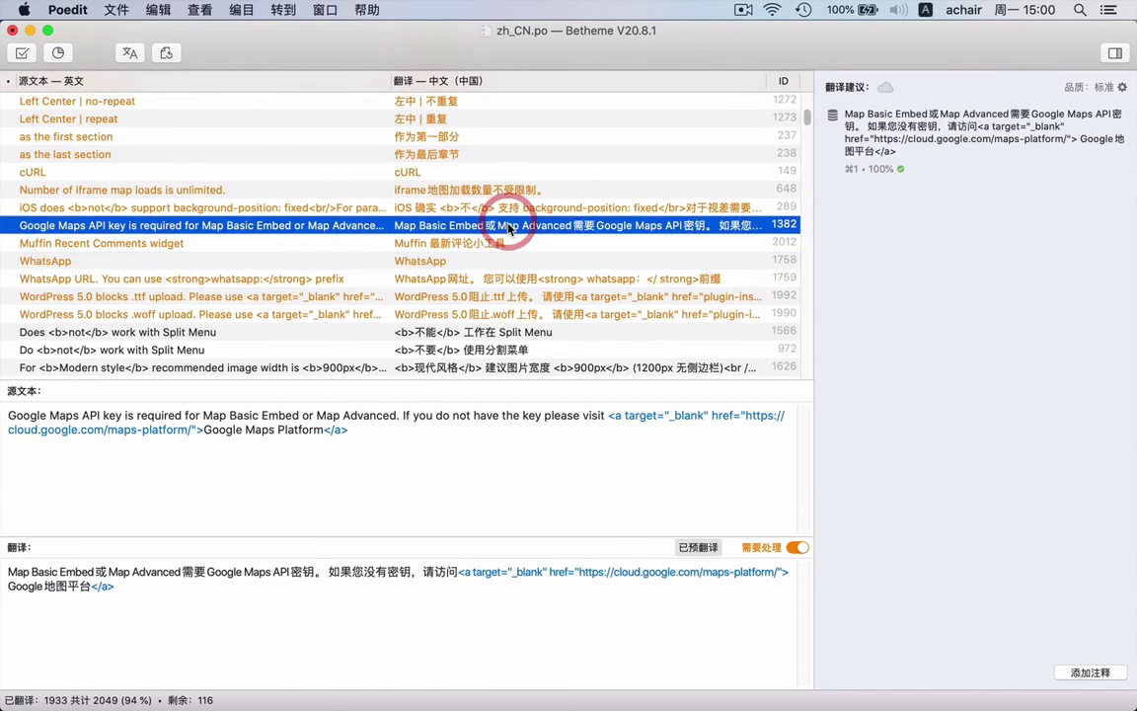
pyautogui.scroll(3, 518, 256)
pyautogui.click(519, 194)
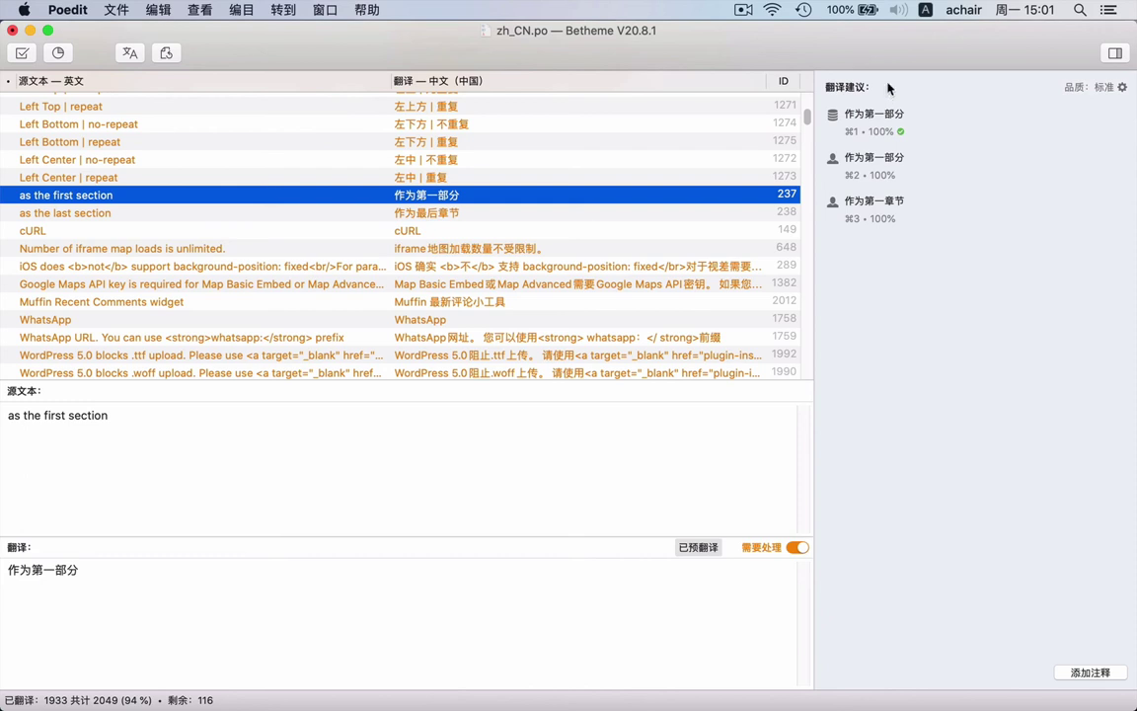
# Compare human and machine suggestions for "Left Center | no-repeat", the WebKit autoplay notice, the "Fold last 2" submenu entry and "Custom Fonts".
pyautogui.press('Up')
pyautogui.press('Up')
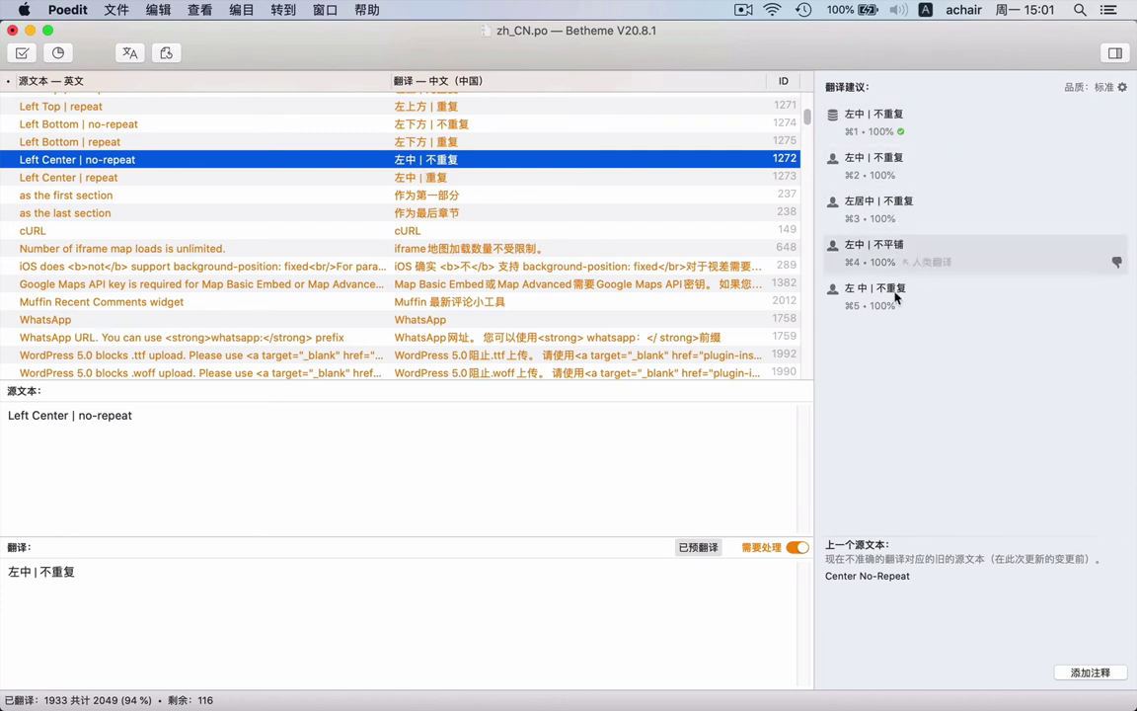
pyautogui.scroll(5, 569, 198)
pyautogui.click(572, 214)
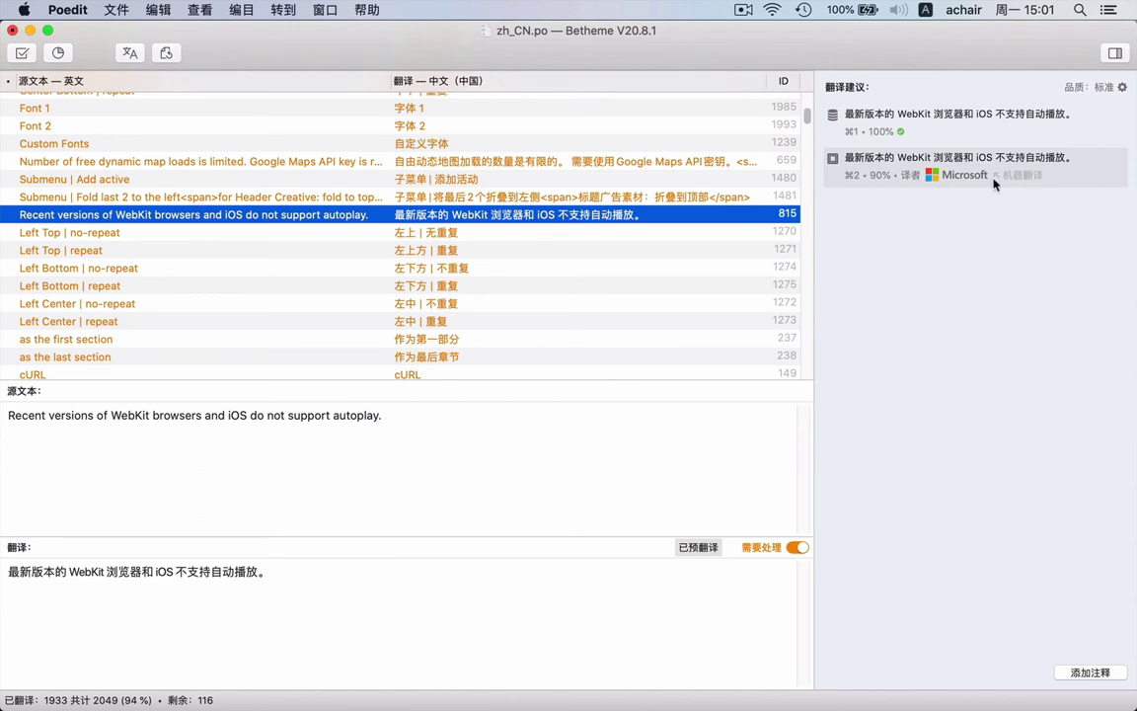
pyautogui.click(504, 194)
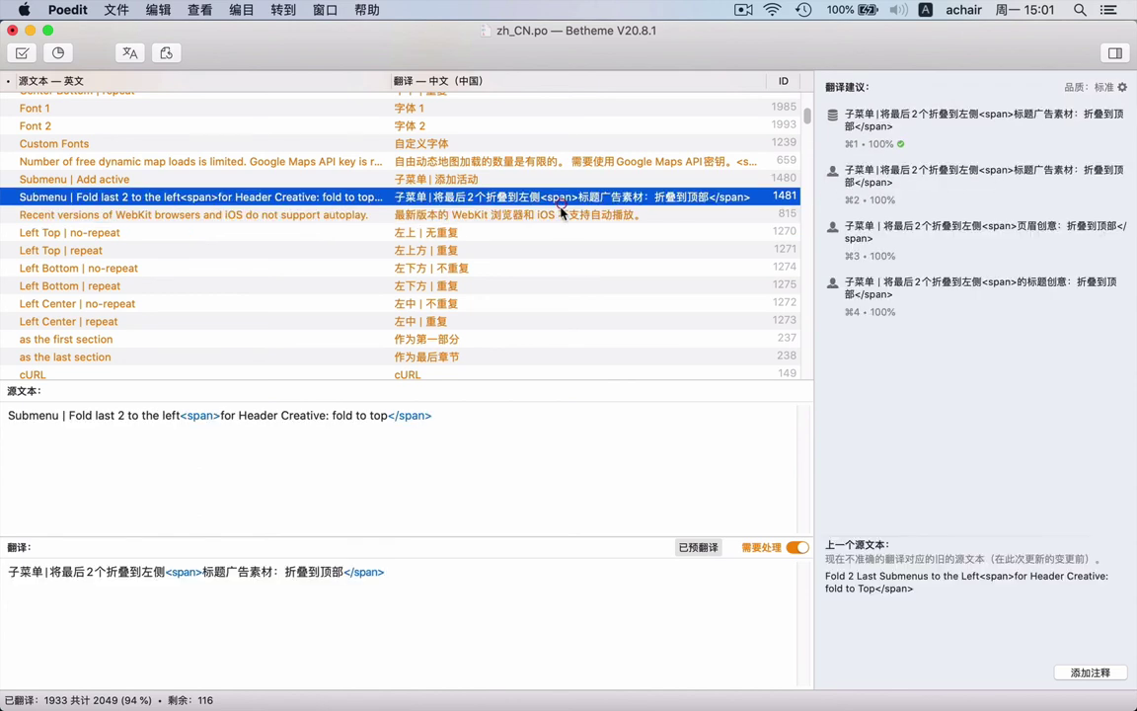
pyautogui.click(563, 214)
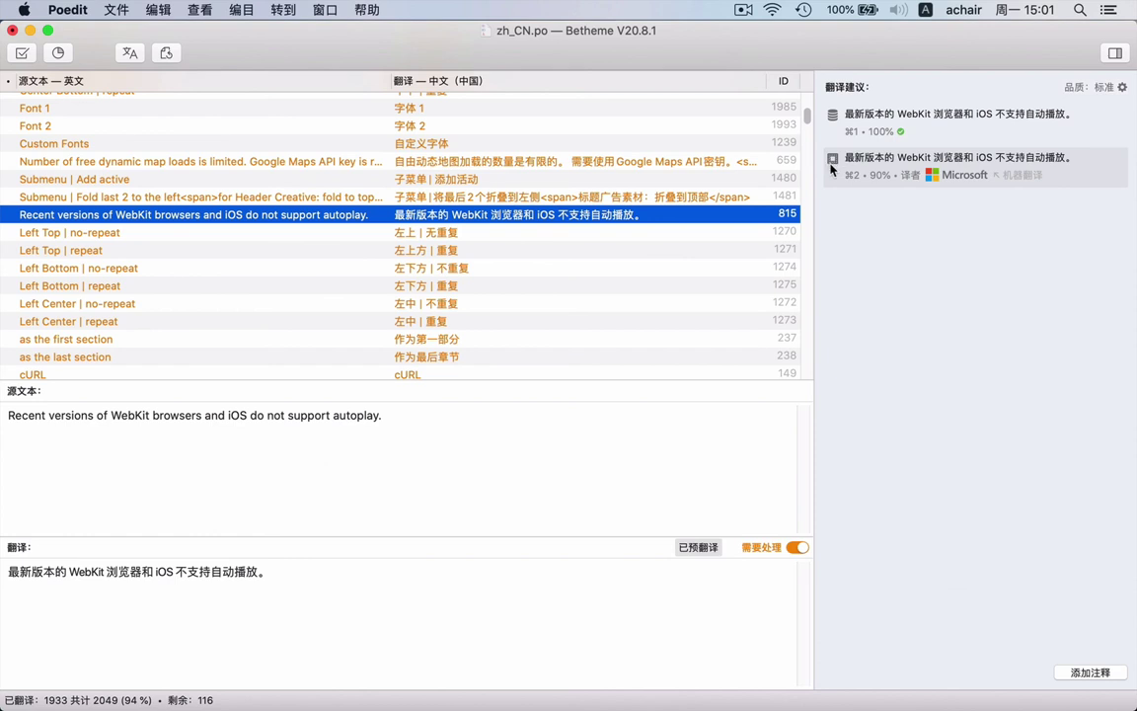
pyautogui.click(491, 143)
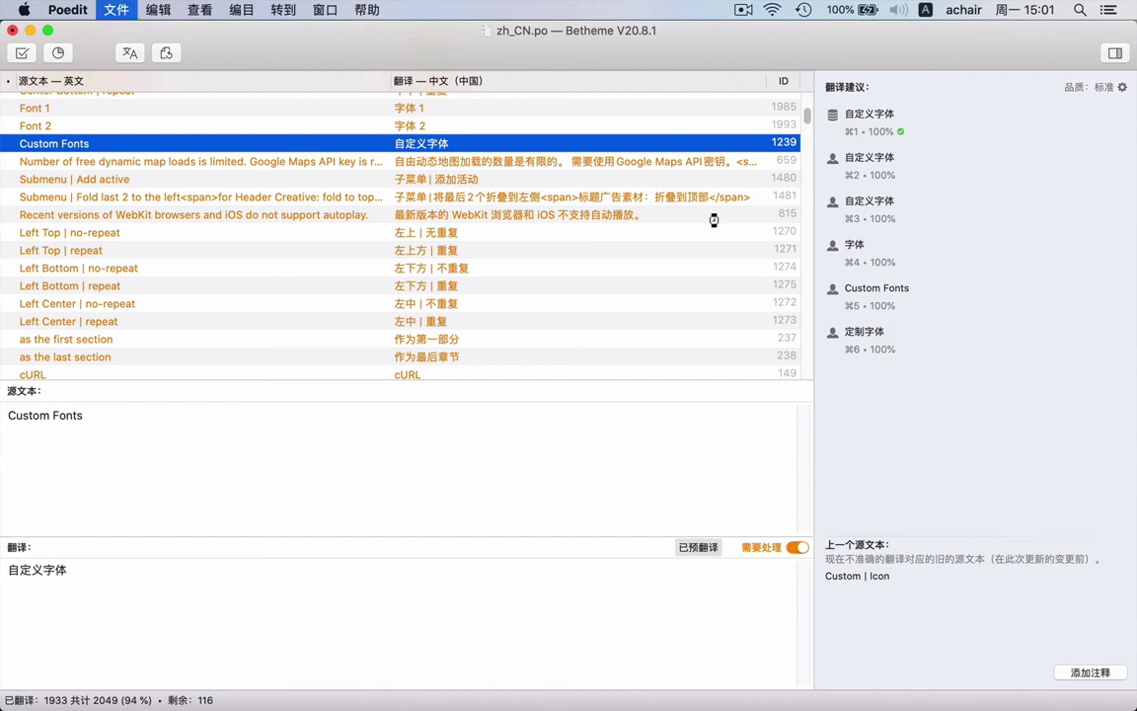
# Save the zh_CN.po translation and close its window.
pyautogui.scroll(5, 713, 223)
pyautogui.click(11, 29)
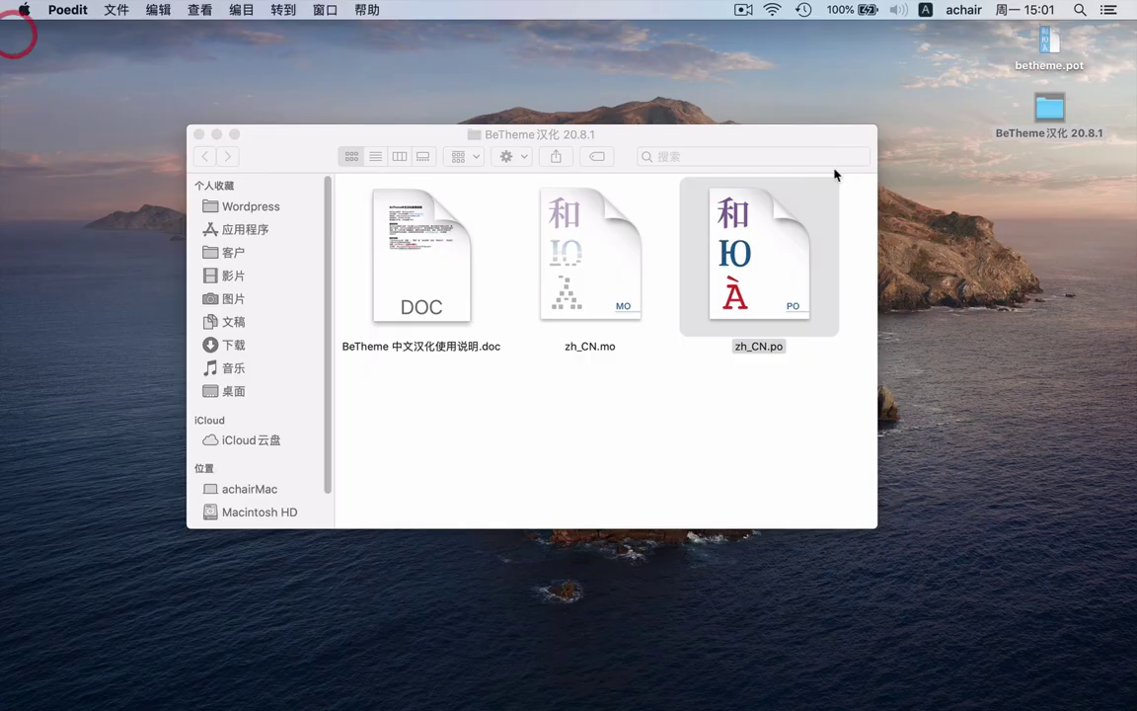
# Switch to Finder, show the BeTheme汉化 20.8.1 folder as a list and check the modification dates of zh_CN.mo and zh_CN.po.
pyautogui.click(708, 416)
pyautogui.click(375, 155)
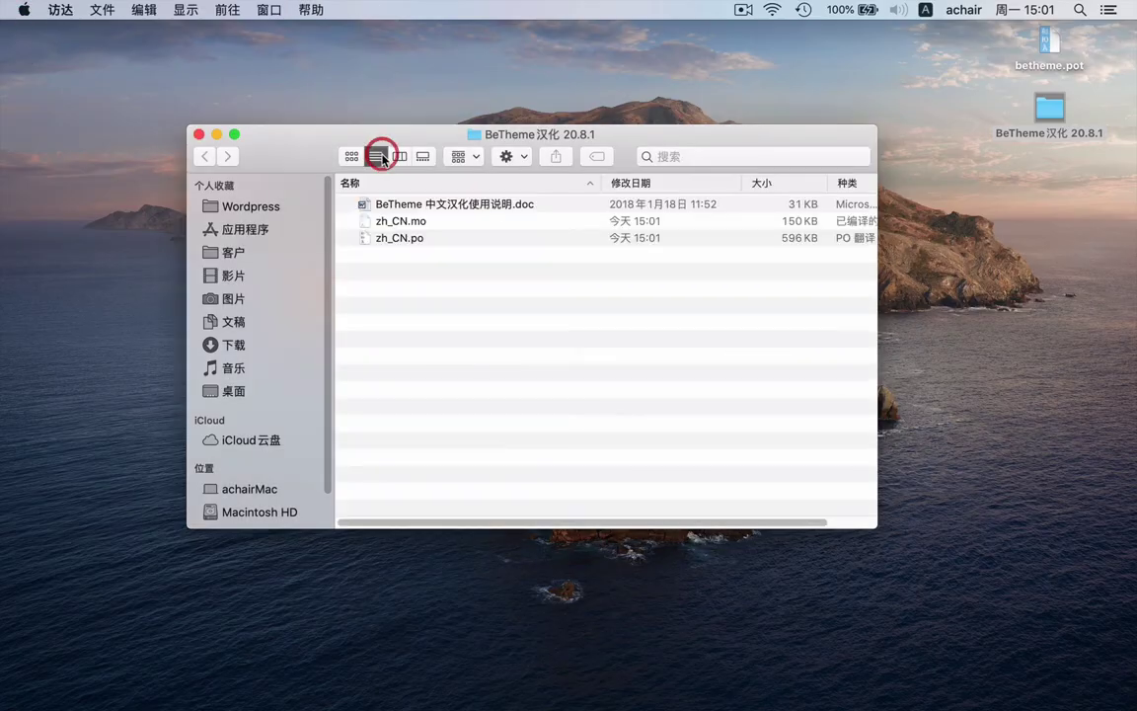
pyautogui.moveTo(412, 137); pyautogui.dragTo(413, 112)
pyautogui.click(417, 200)
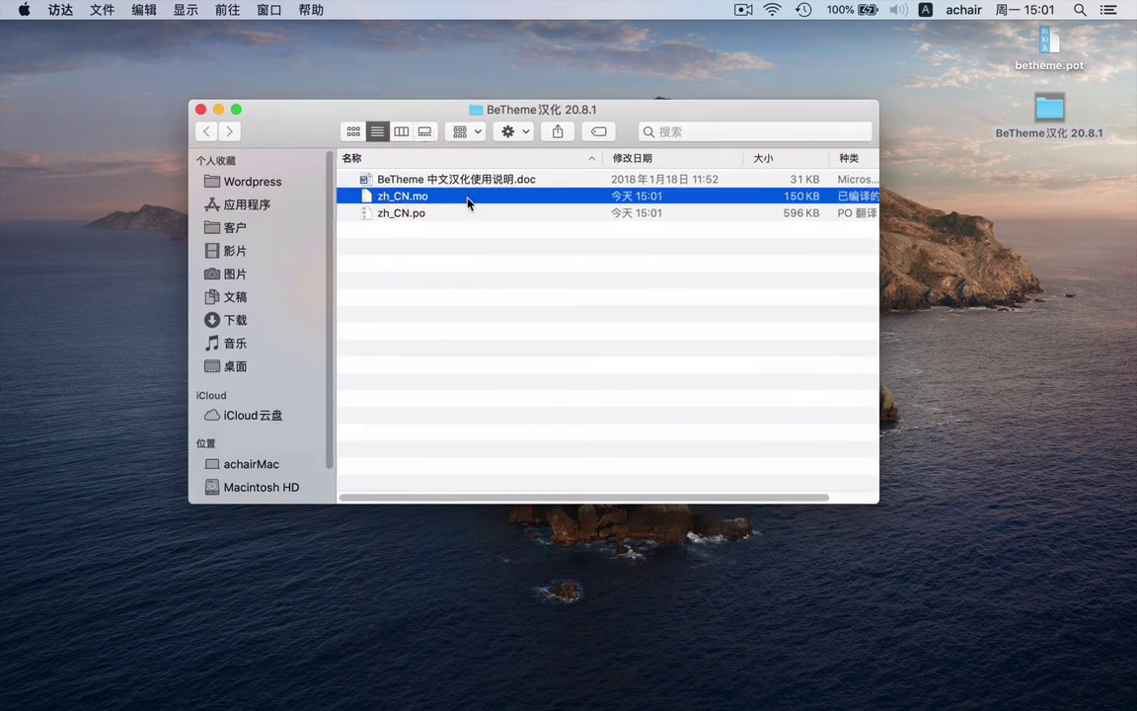
pyautogui.click(631, 214)
pyautogui.click(647, 201)
pyautogui.click(688, 282)
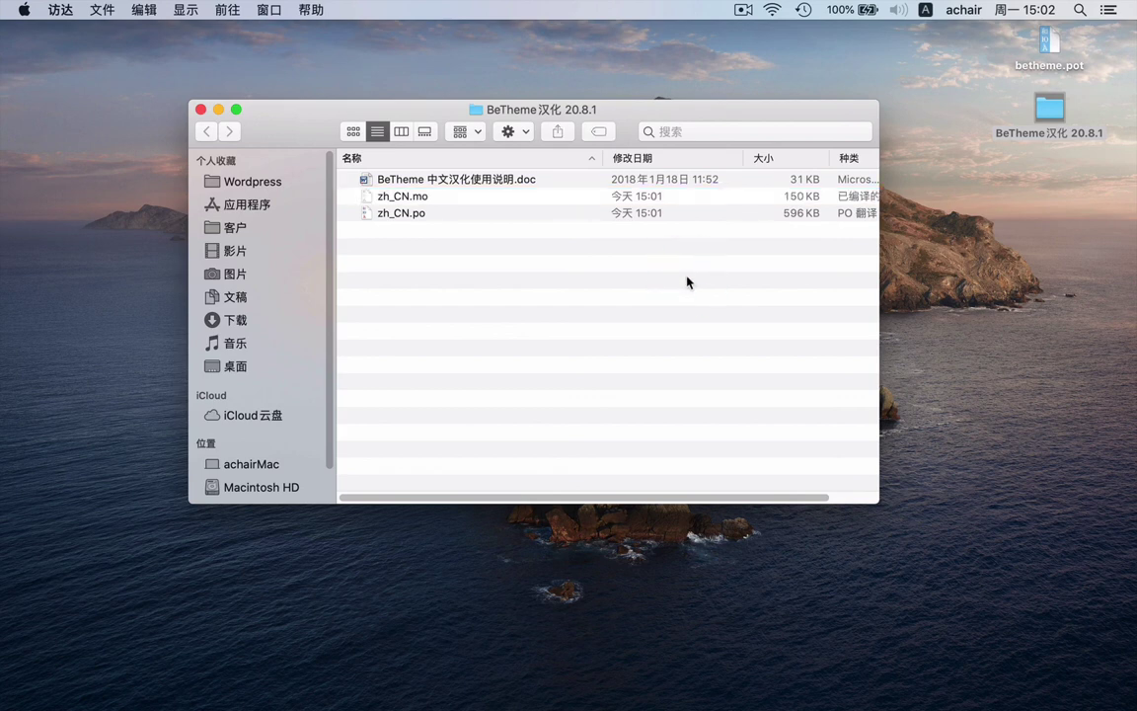